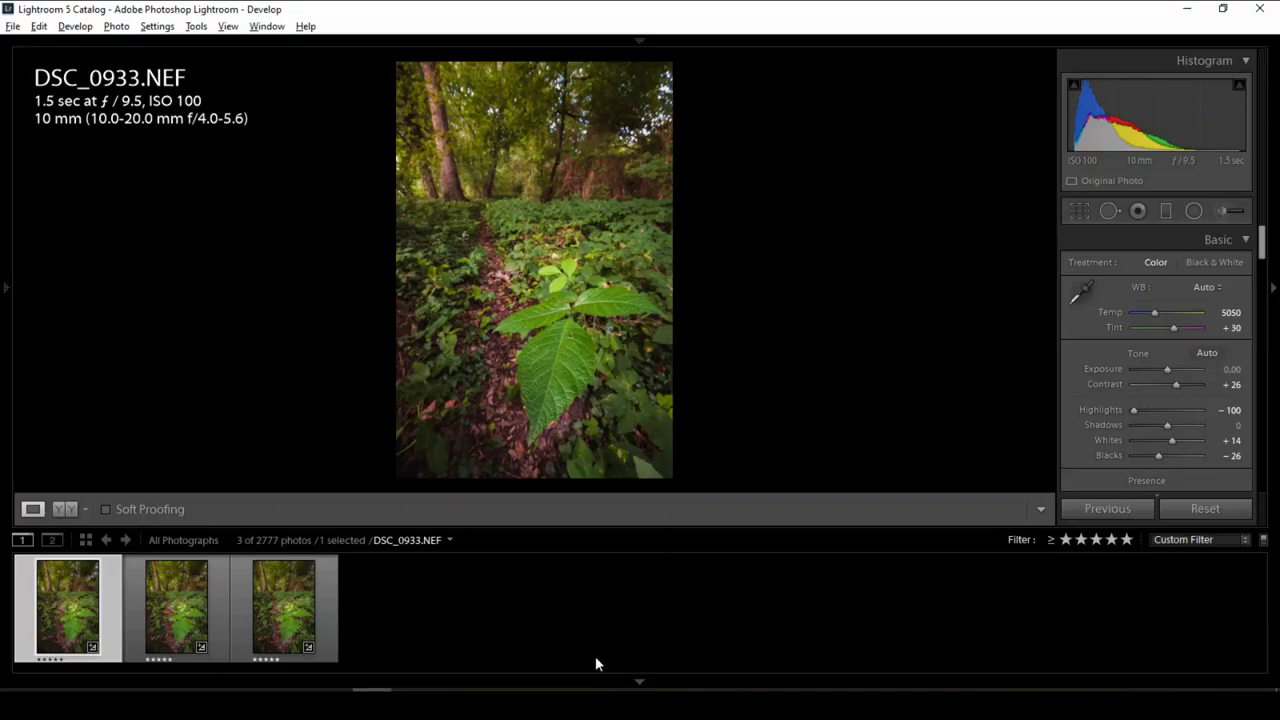
- Hide the filmstrip so the adjusted DSC_0933.NEF photo fills more of the Develop view
left_click(640, 681)
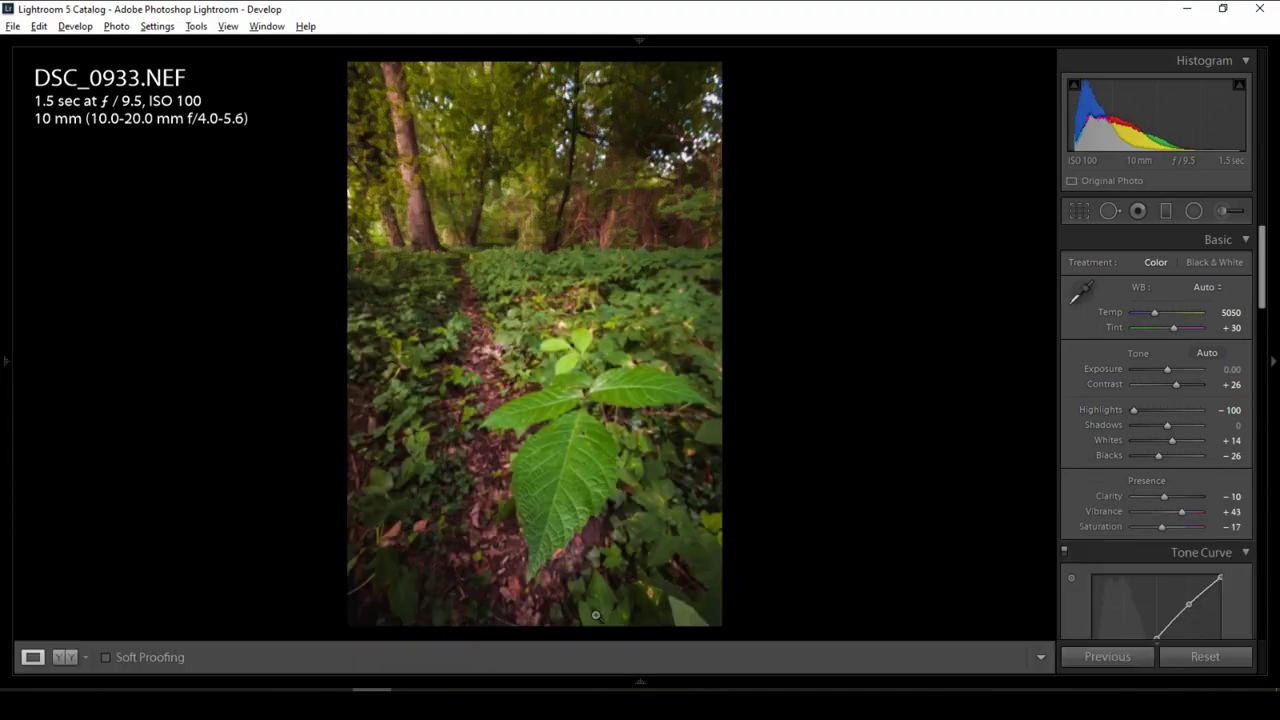
left_click(552, 570)
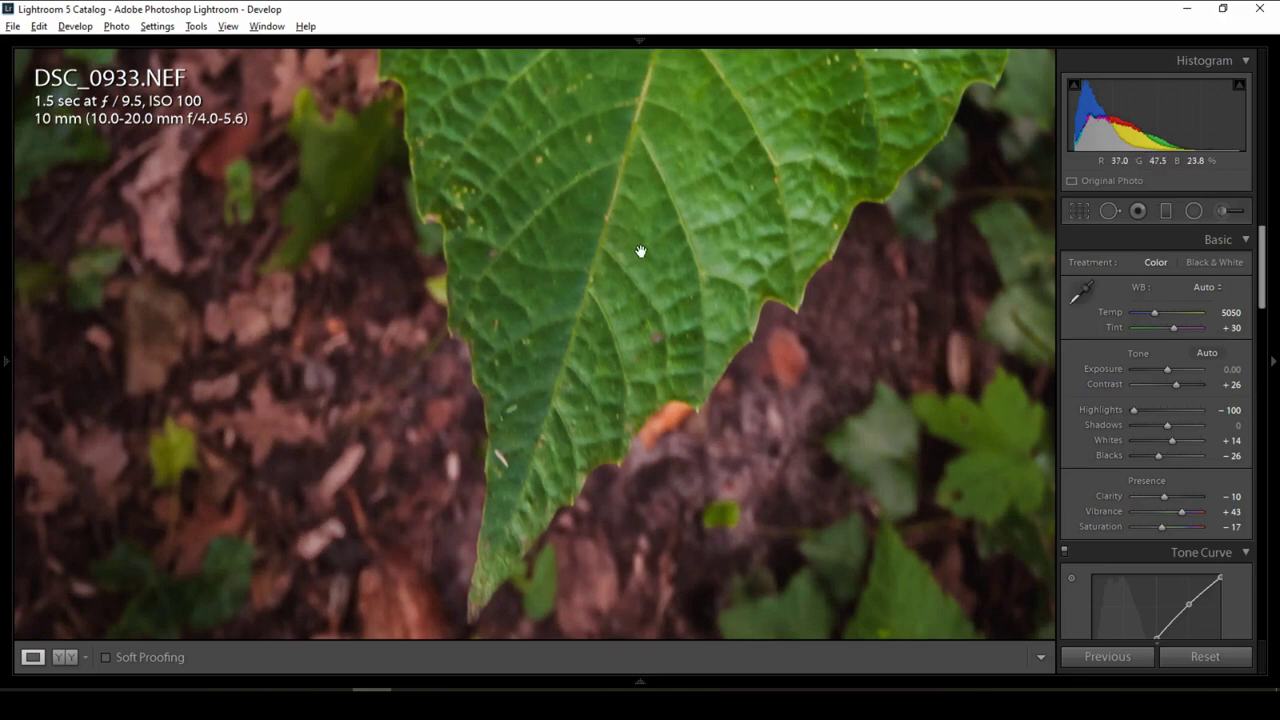
left_click_drag(638, 247, 654, 306)
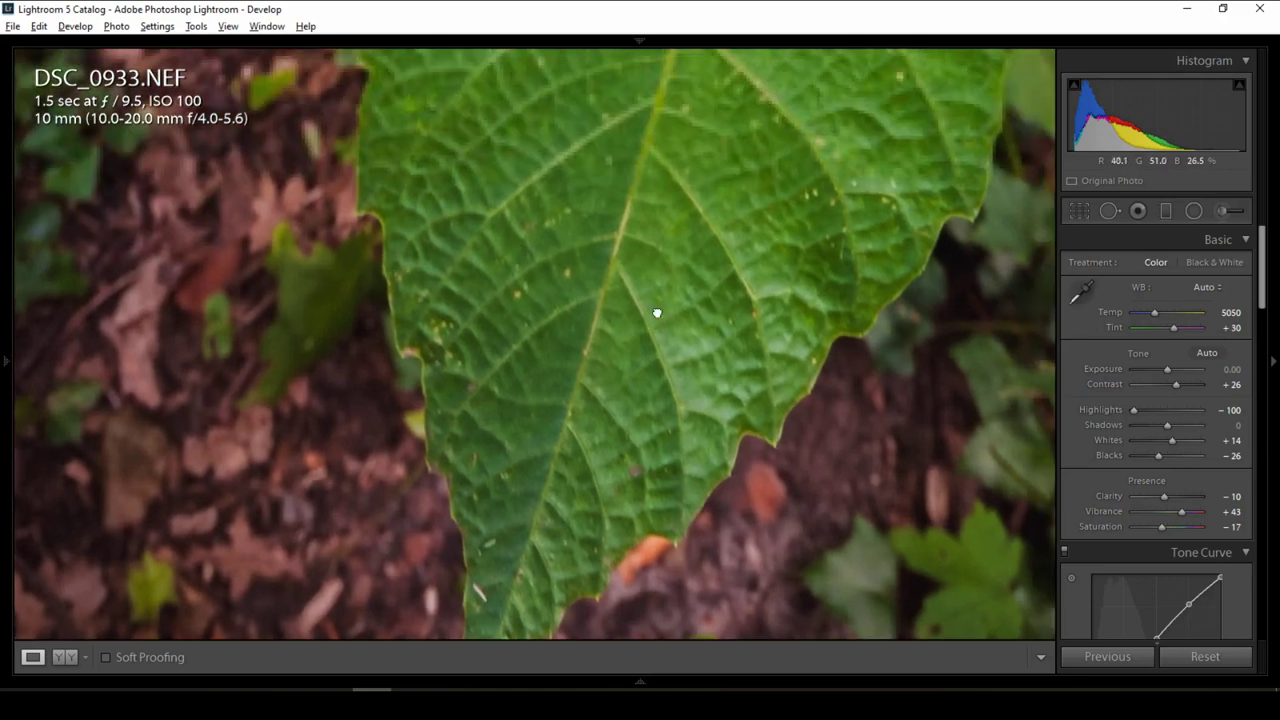
left_click(593, 303)
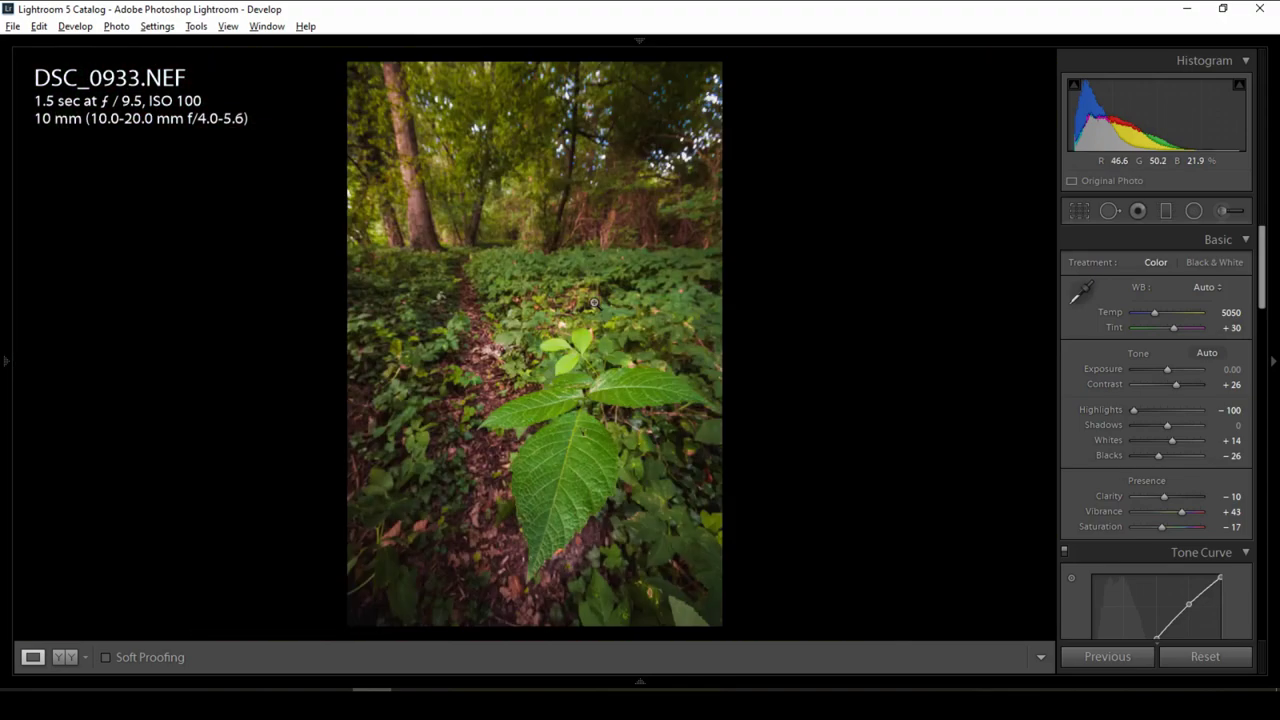
left_click(421, 206)
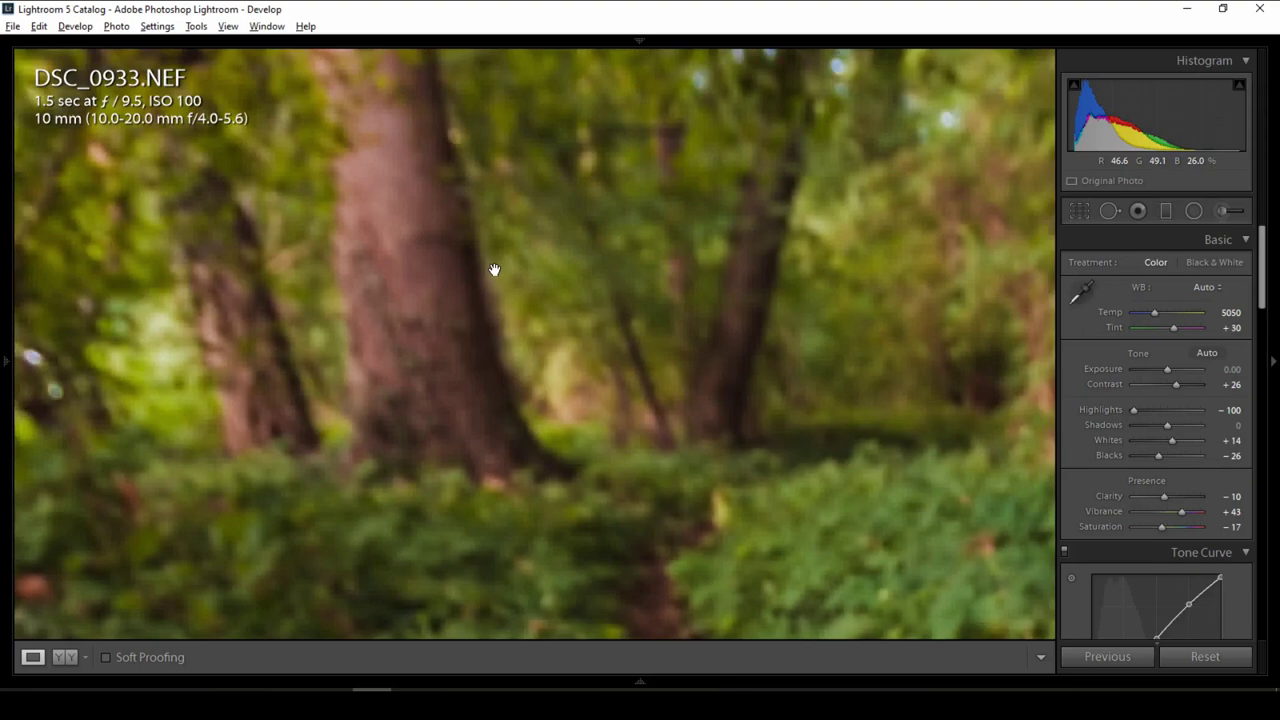
left_click(494, 270)
key("Right")
left_click(578, 436)
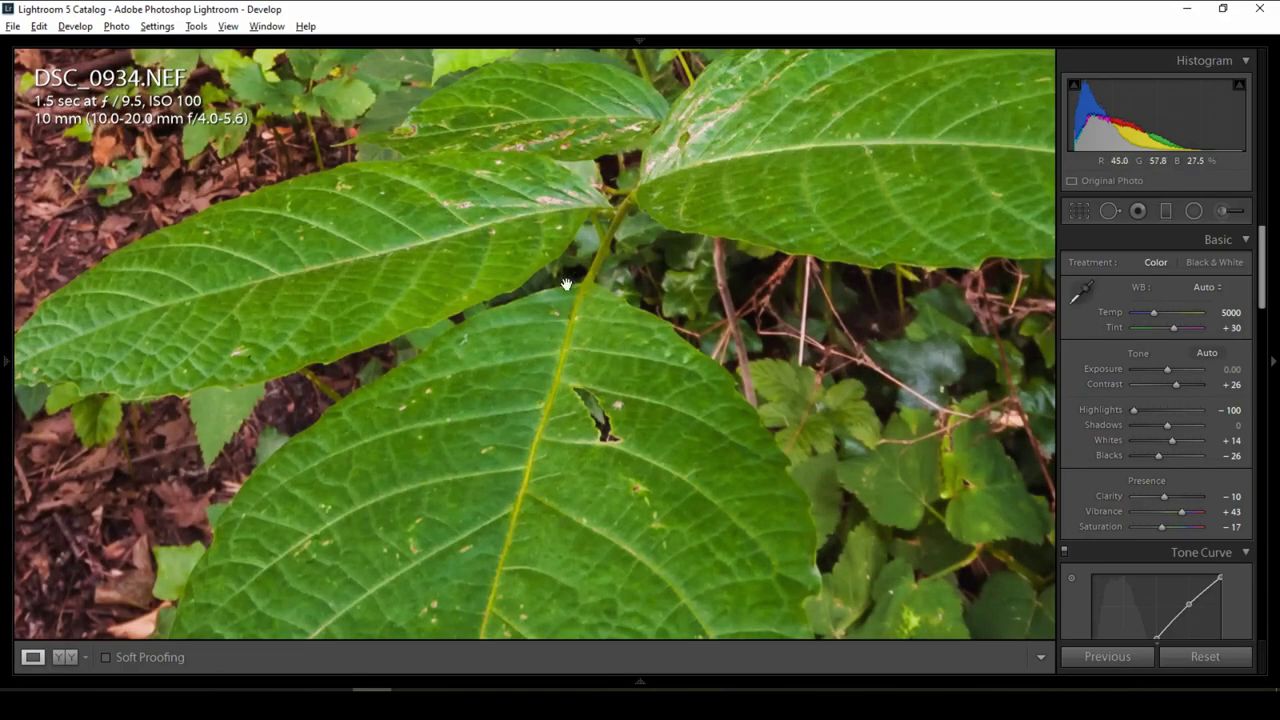
left_click(553, 354)
left_click(541, 563)
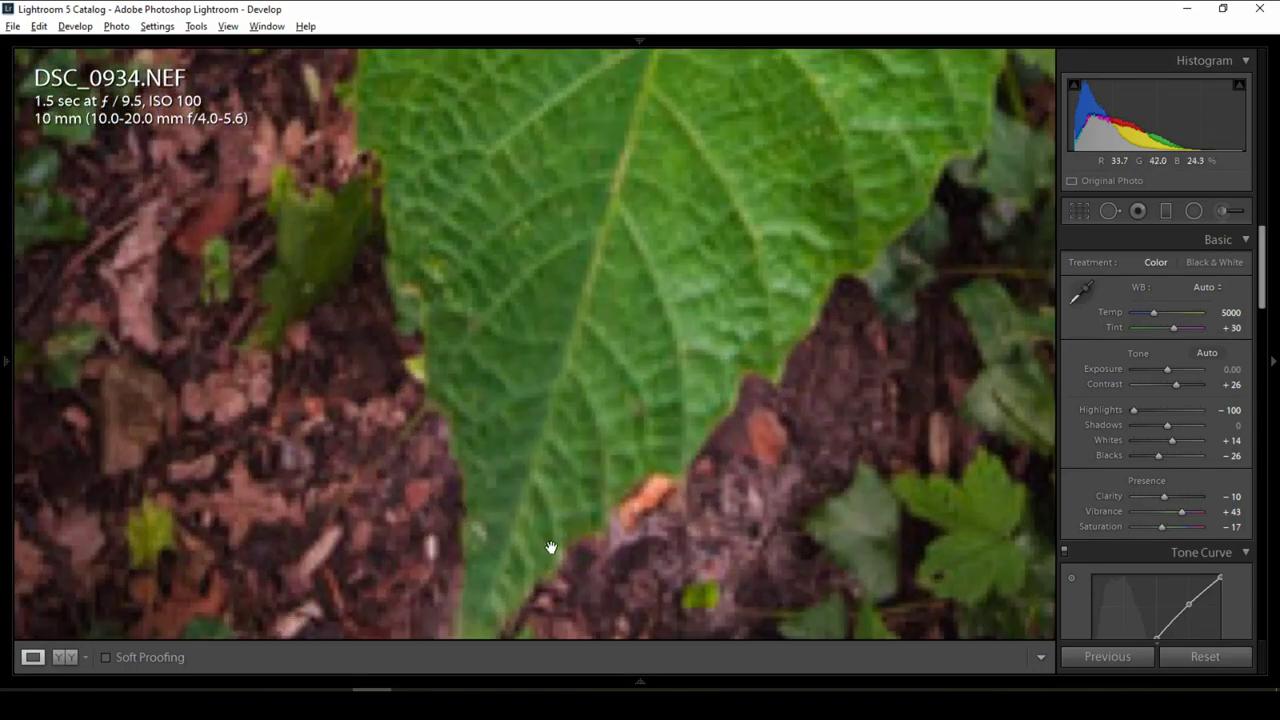
left_click_drag(546, 549, 563, 471)
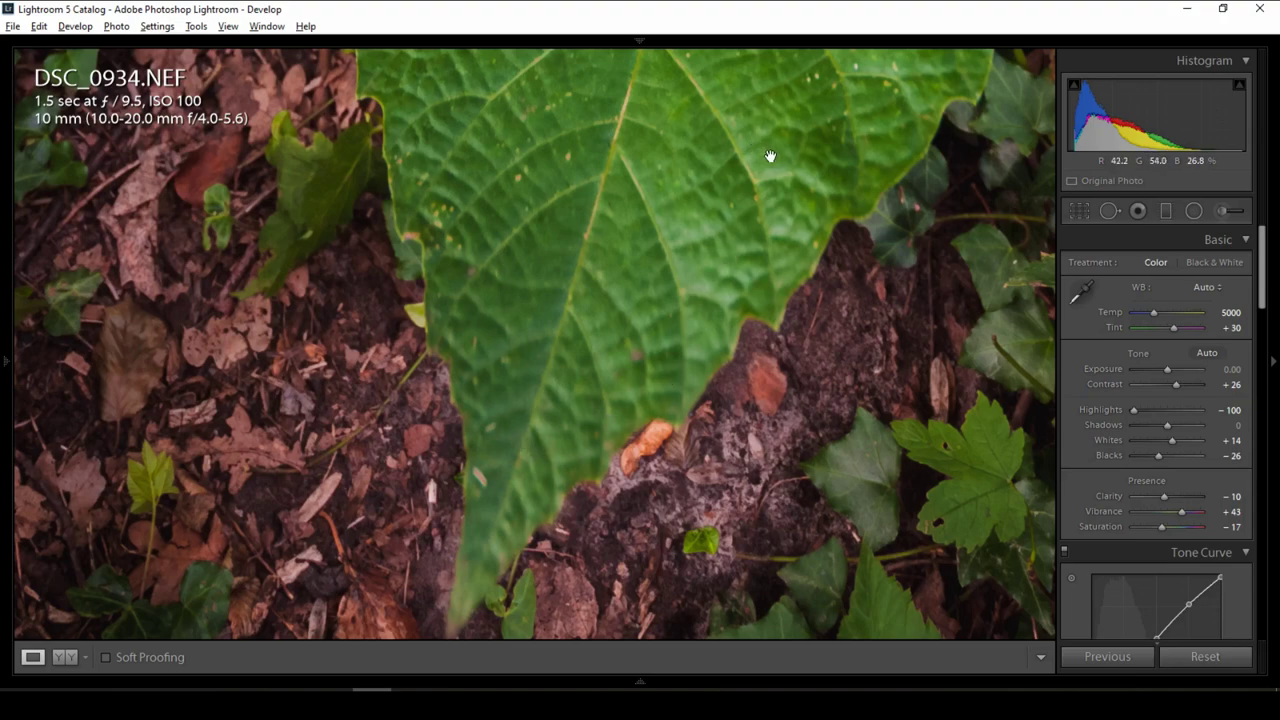
key("Right")
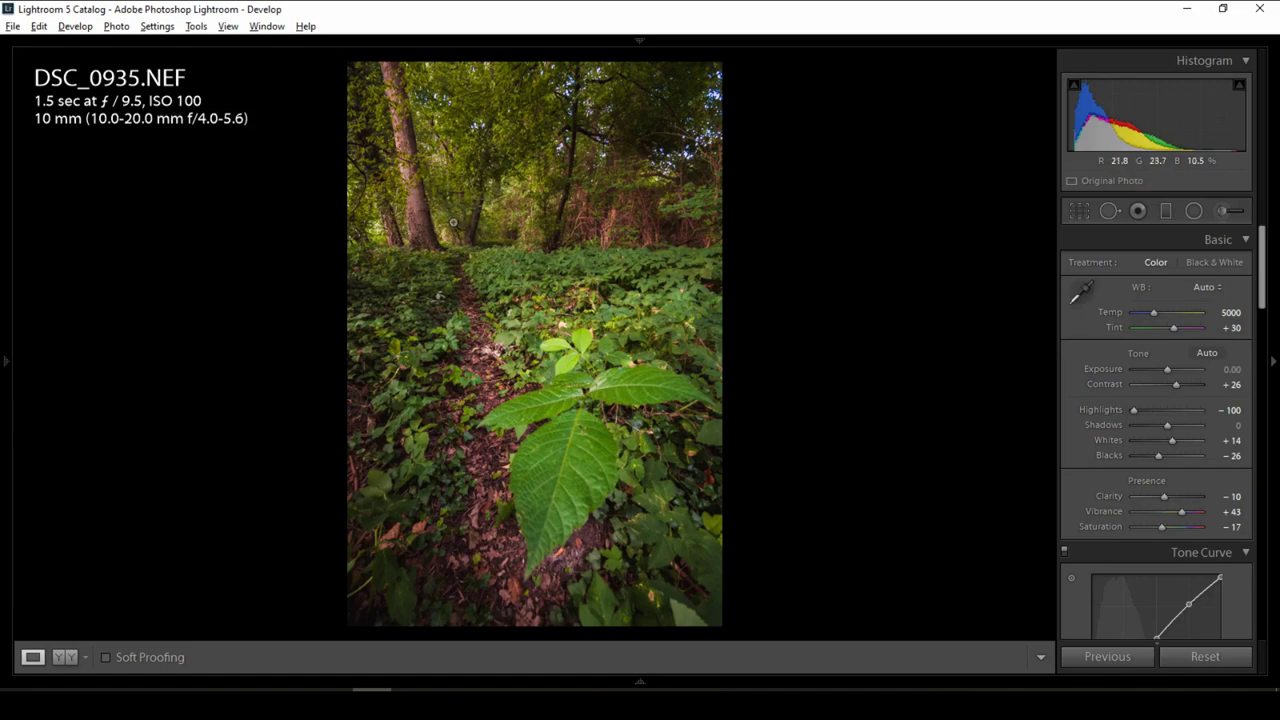
left_click(436, 222)
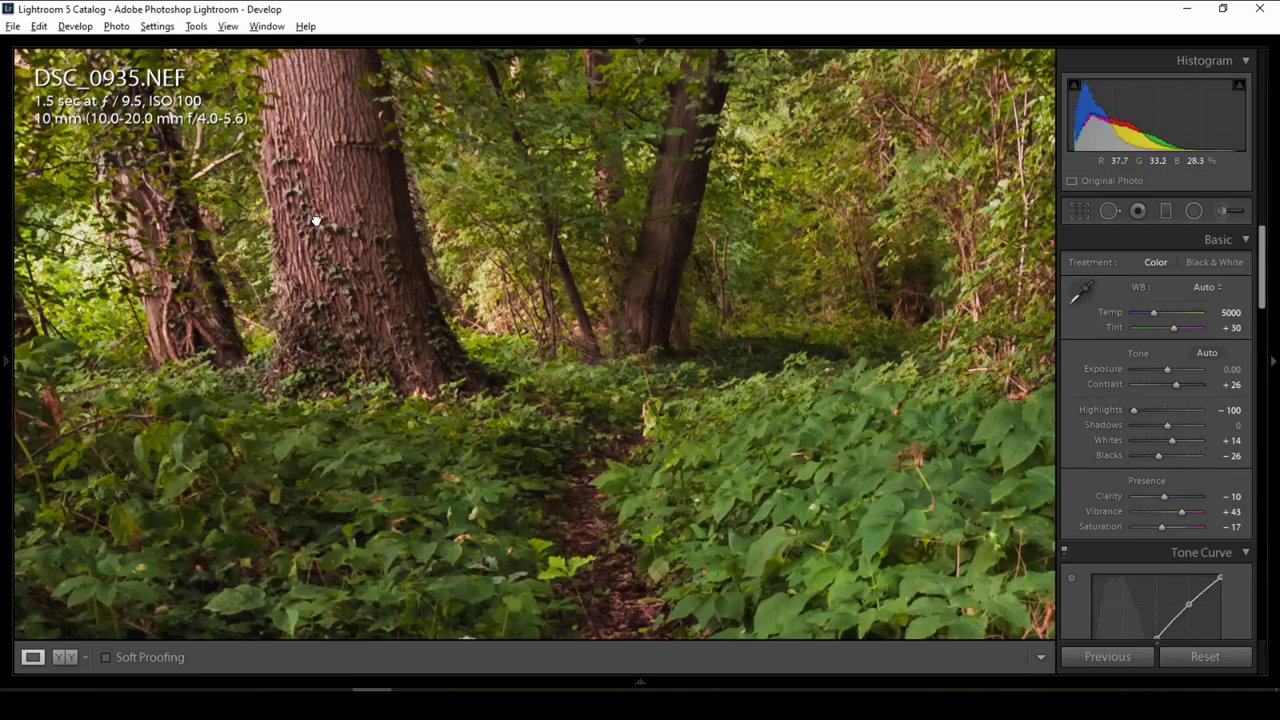
left_click(314, 220)
left_click(552, 591)
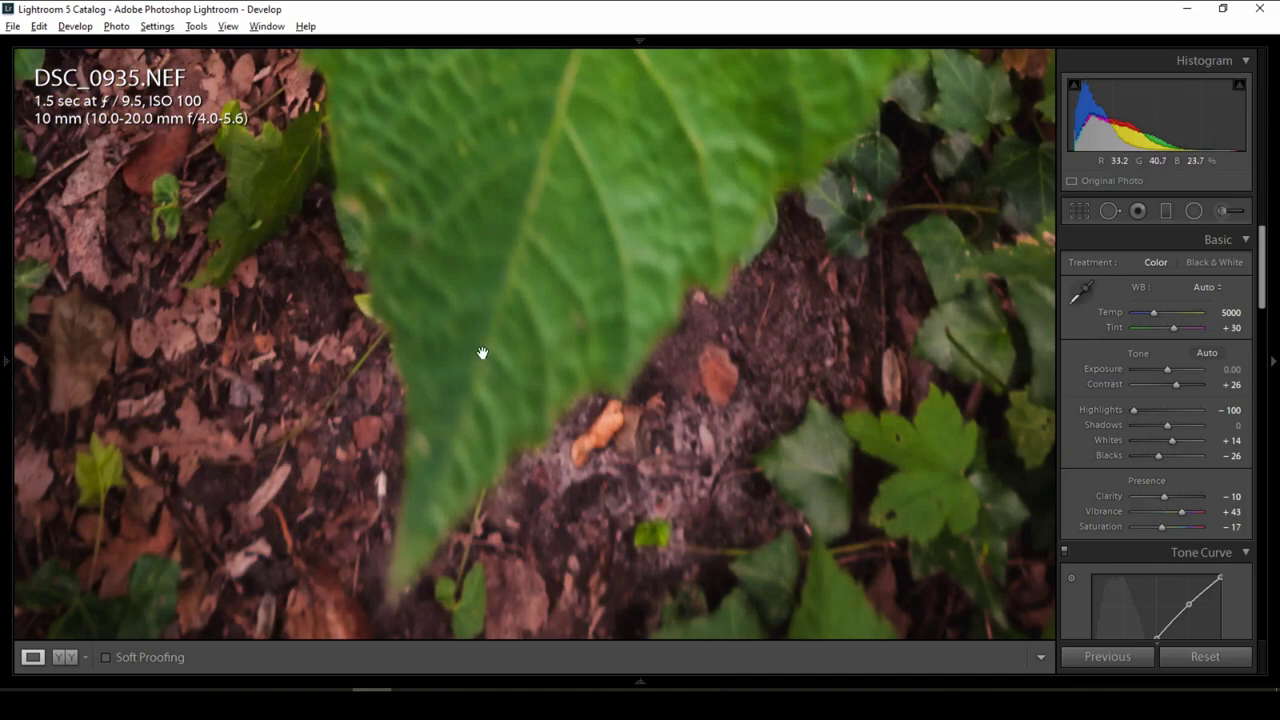
left_click_drag(931, 520, 801, 270)
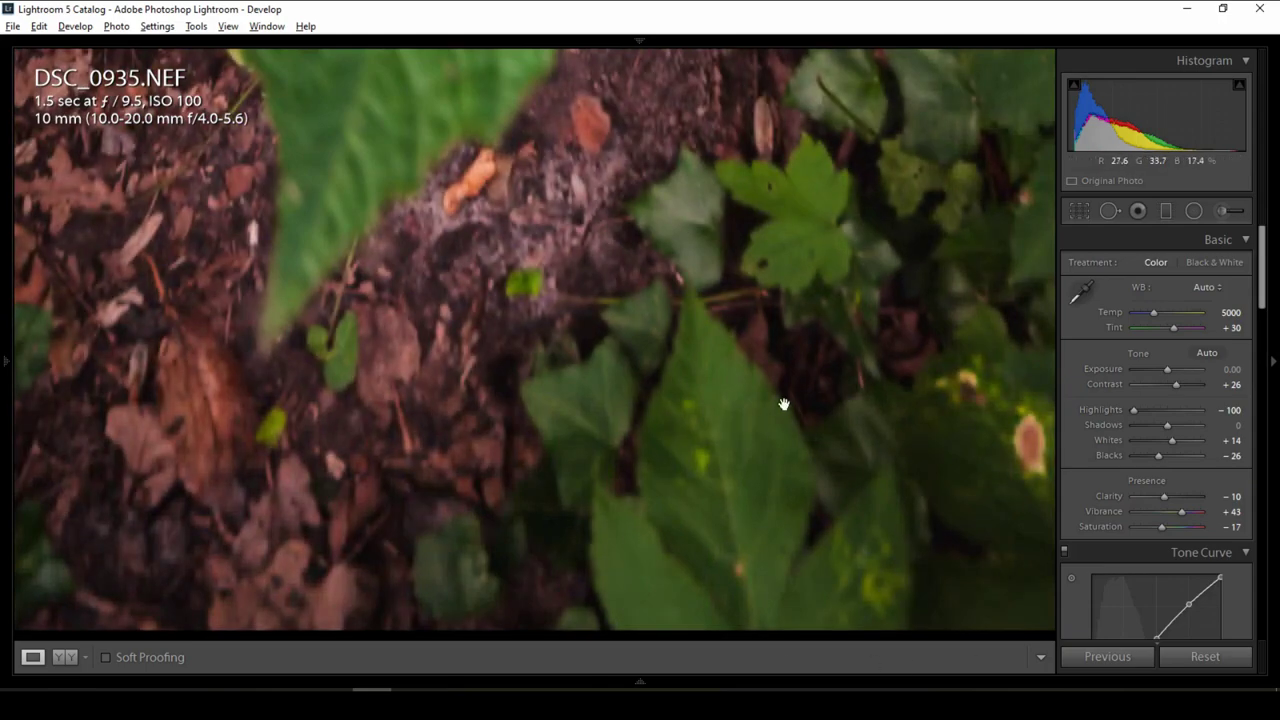
left_click(645, 414)
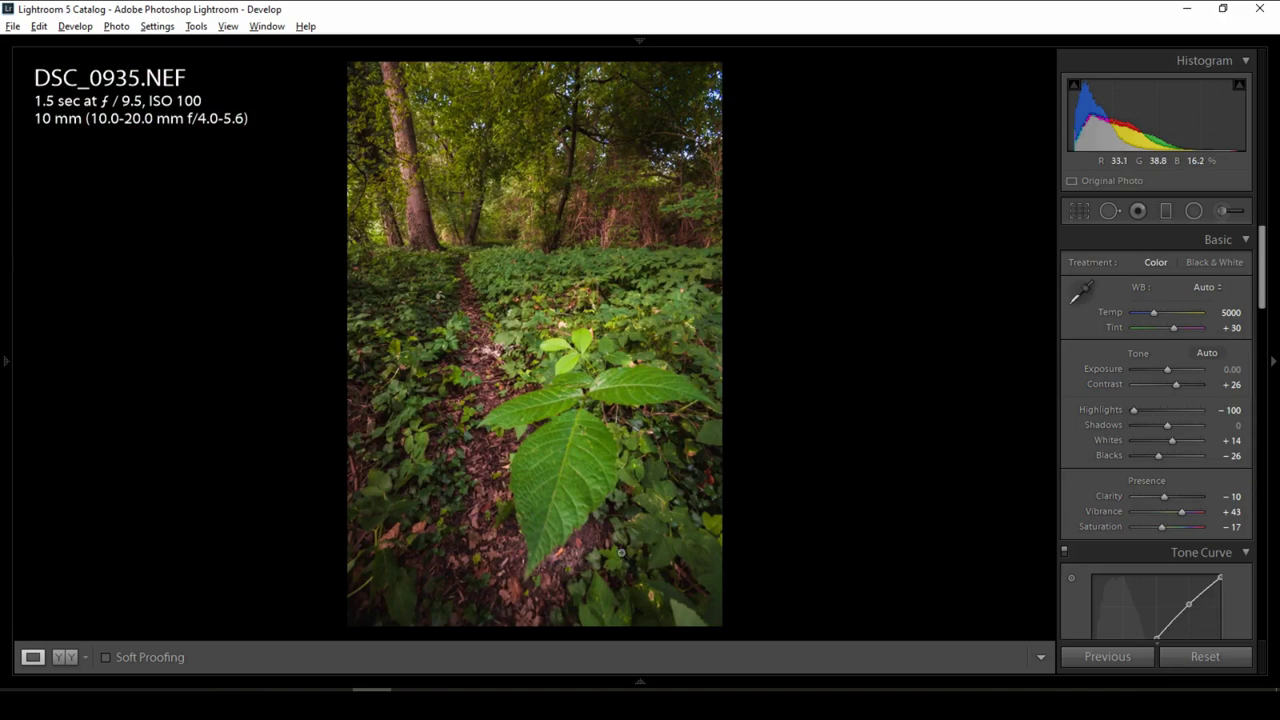
left_click(640, 682)
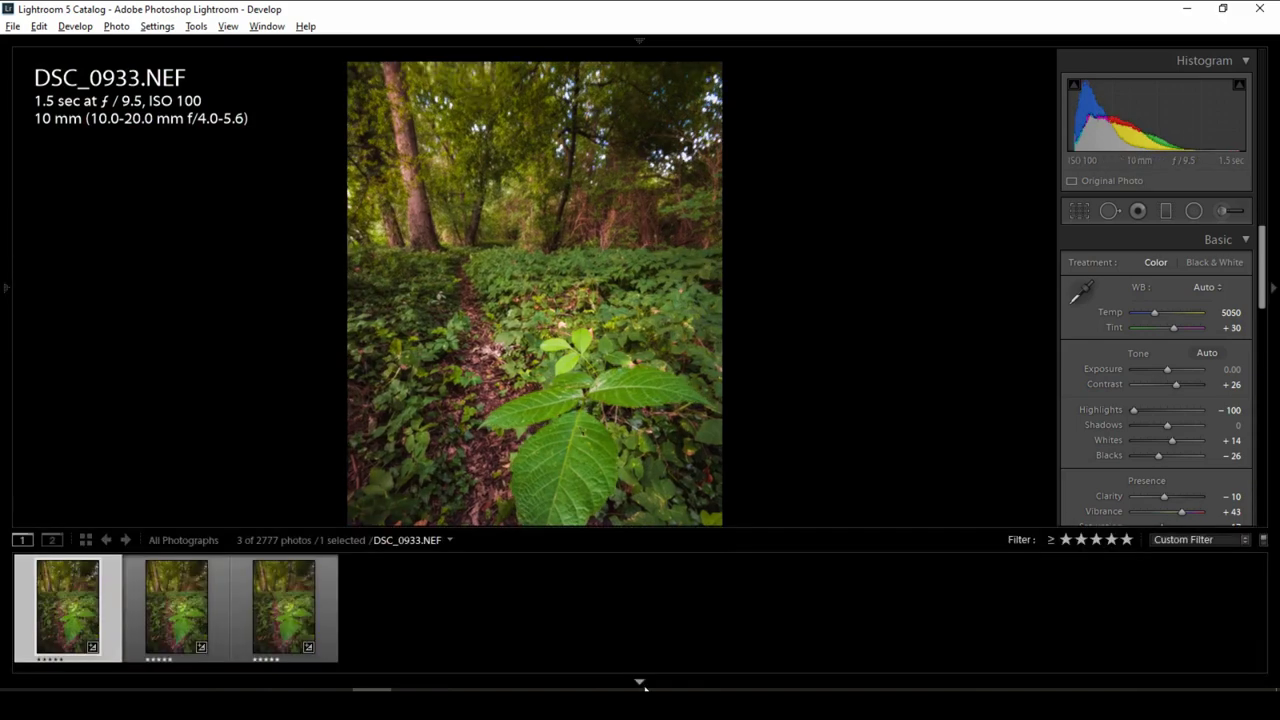
- Select all three bracketed thumbnails and send them via Edit In > Open as Layers in Photoshop
left_click(266, 608, "shift")
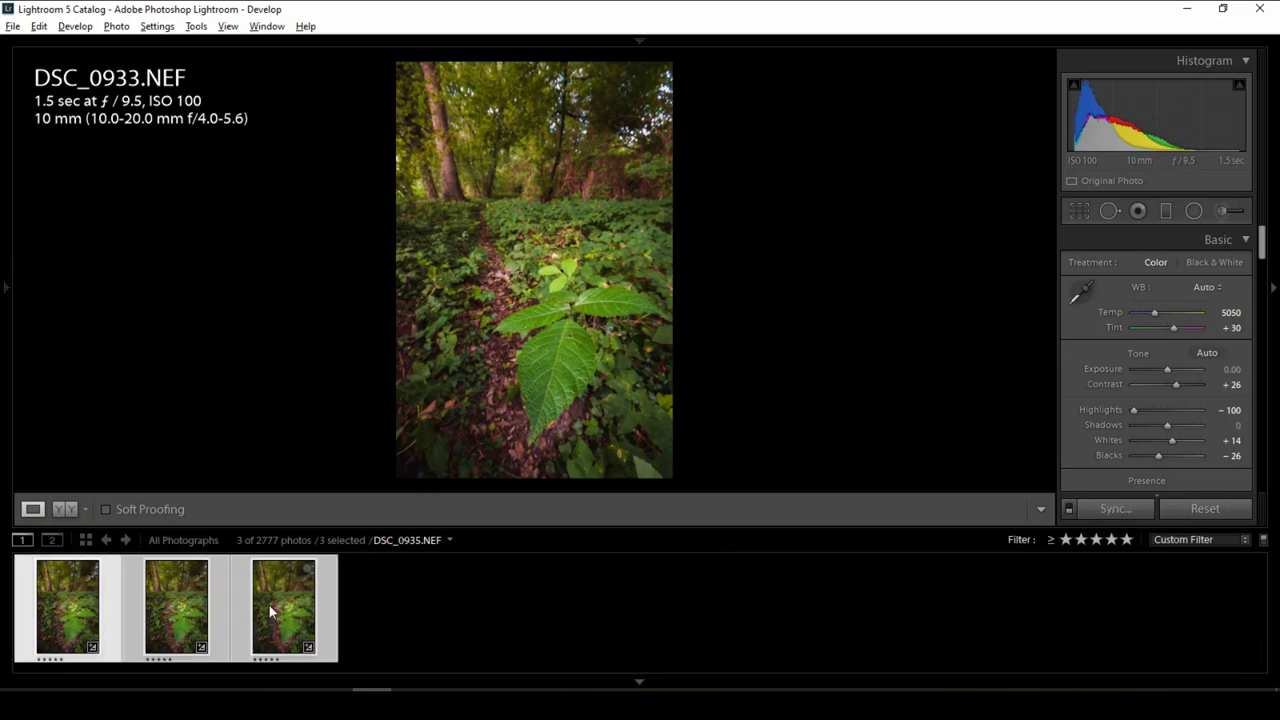
right_click(267, 607)
mouse_move(414, 263)
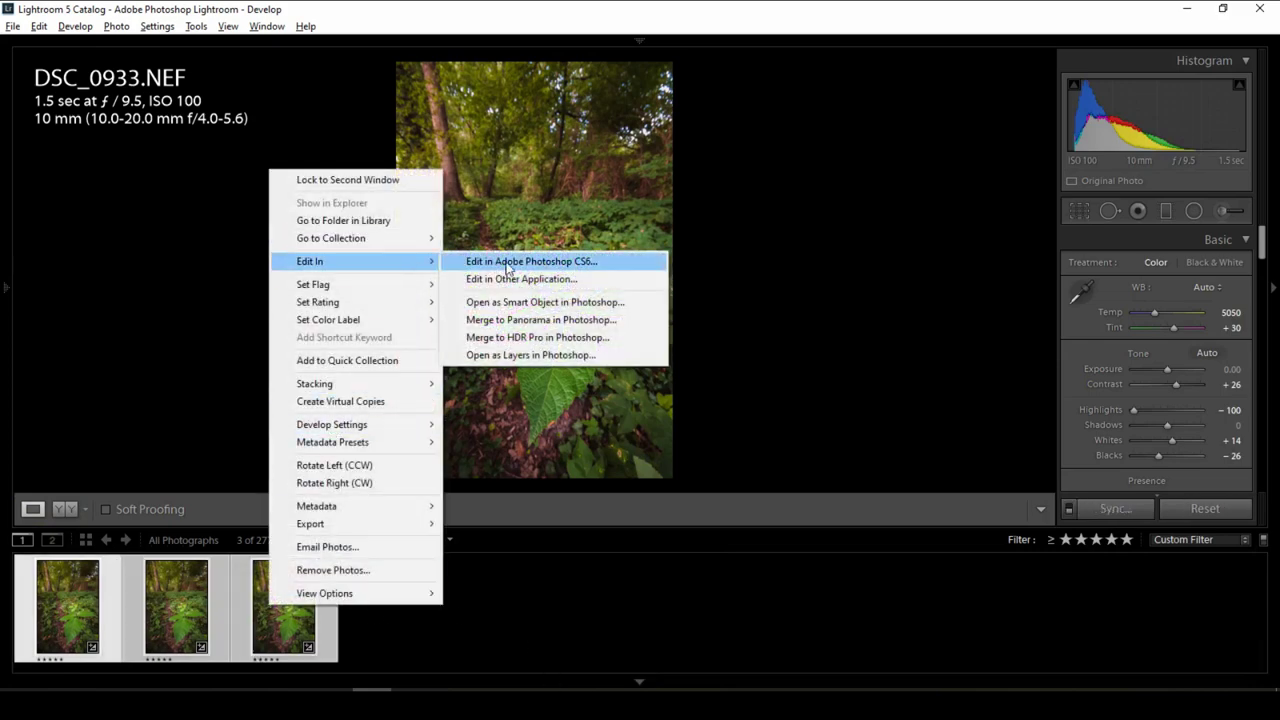
left_click(550, 359)
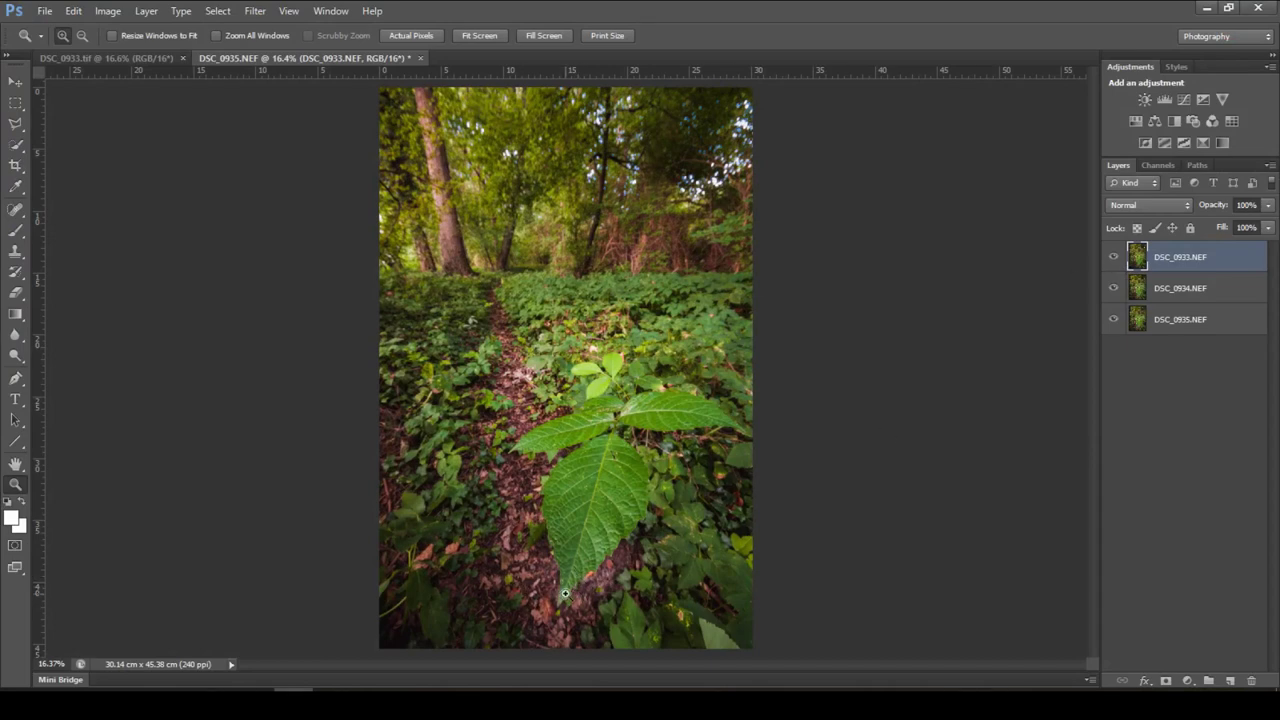
- Hide DSC_0933 and DSC_0934 and zoom into the forest background to inspect DSC_0935 alone
left_click(1114, 259)
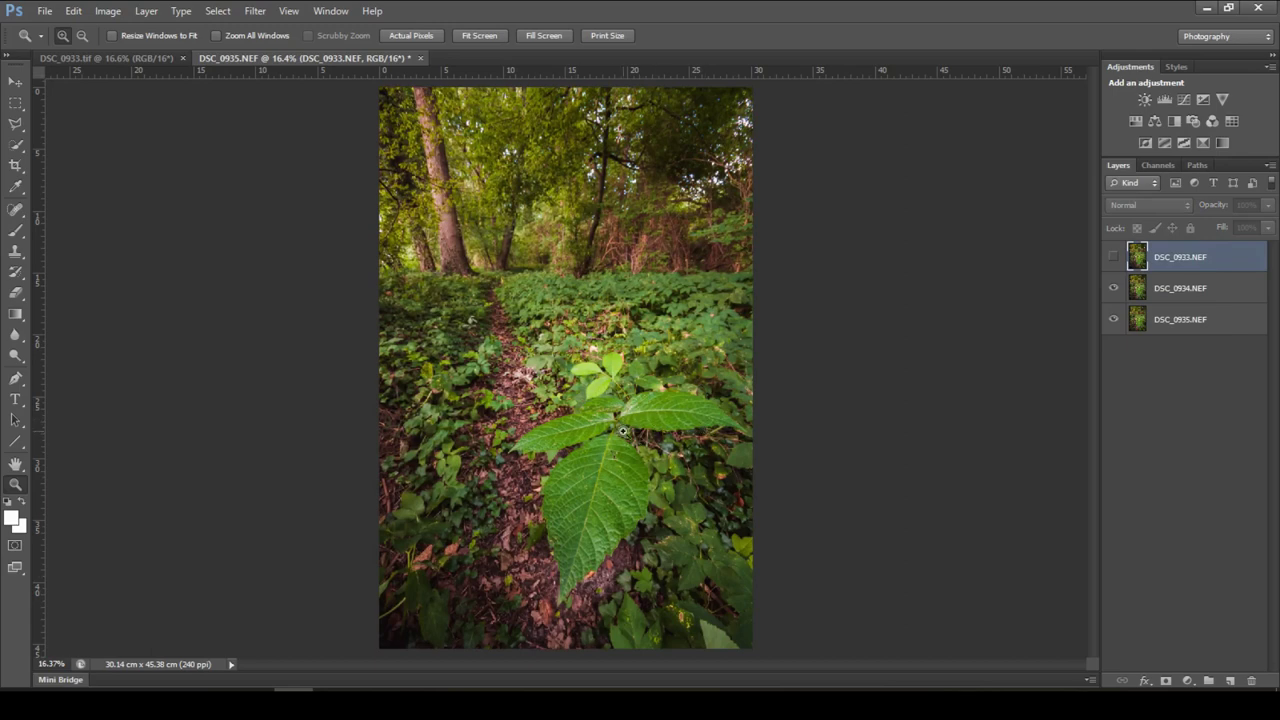
left_click(1113, 289)
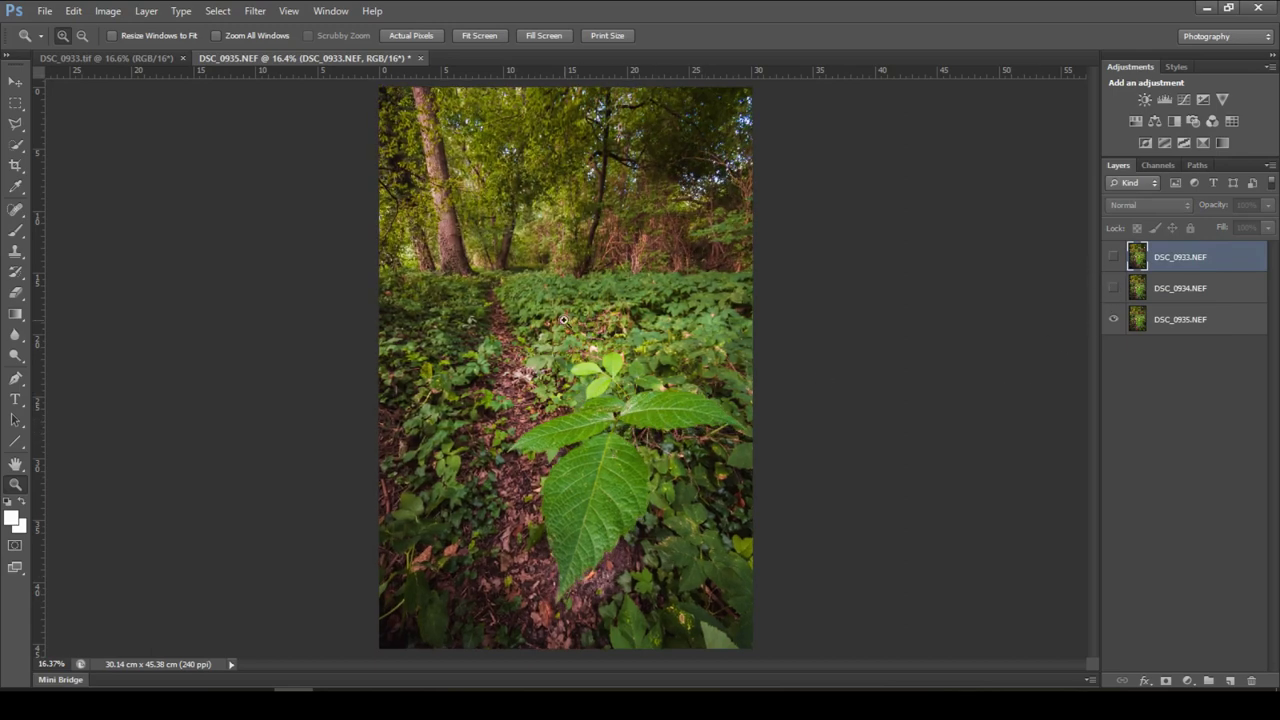
left_click(510, 207)
left_click(511, 206)
left_click(509, 204)
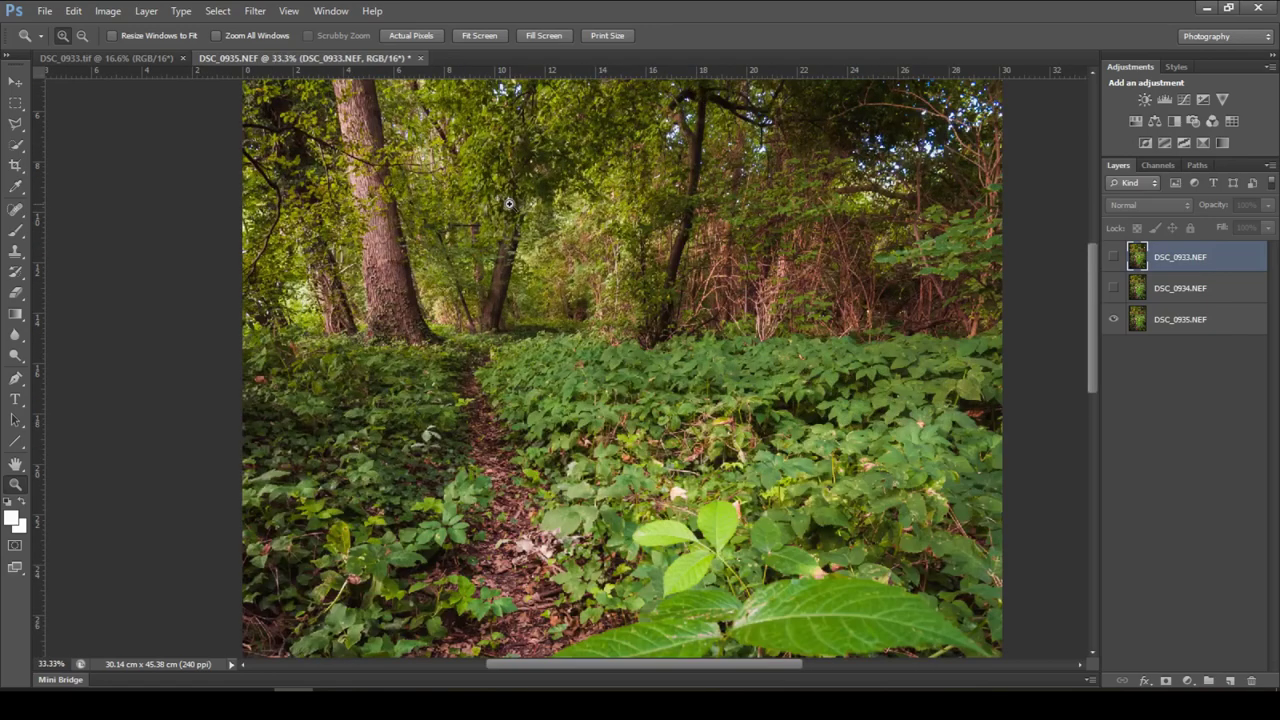
scroll(598, 315, "down", 10)
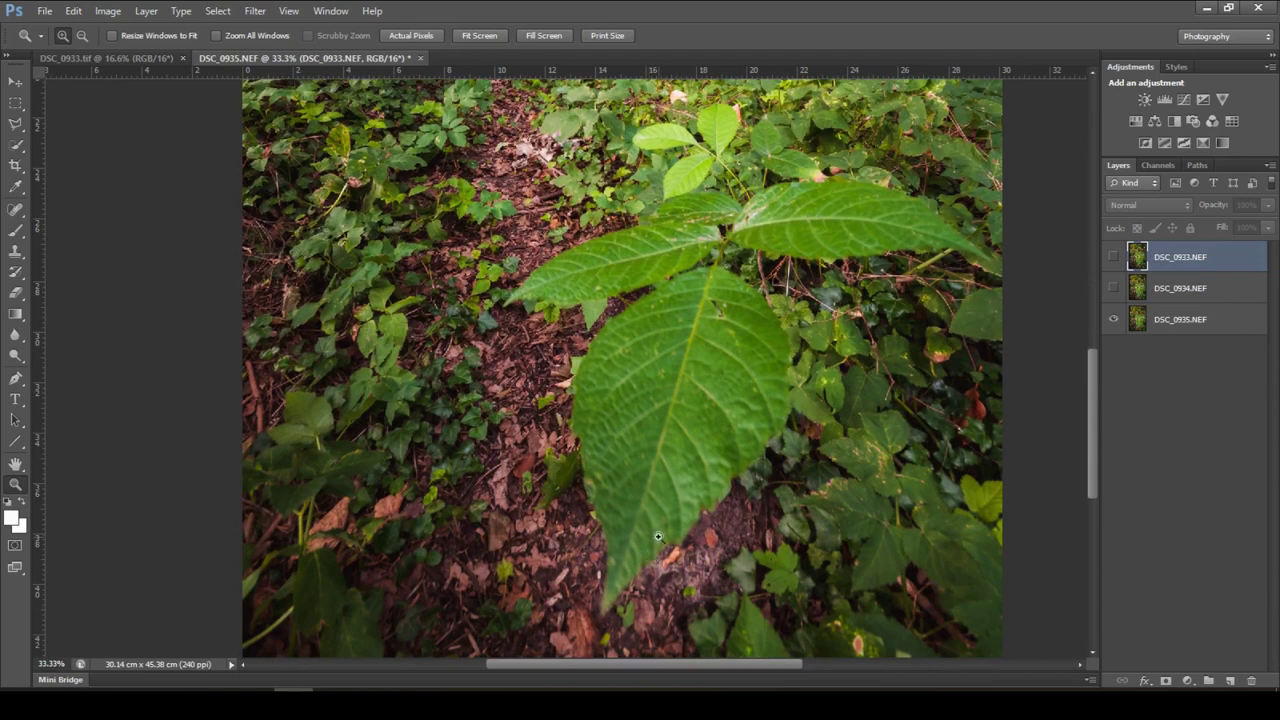
- Fit the image on screen and select all three layers together
right_click(679, 325)
left_click(790, 338)
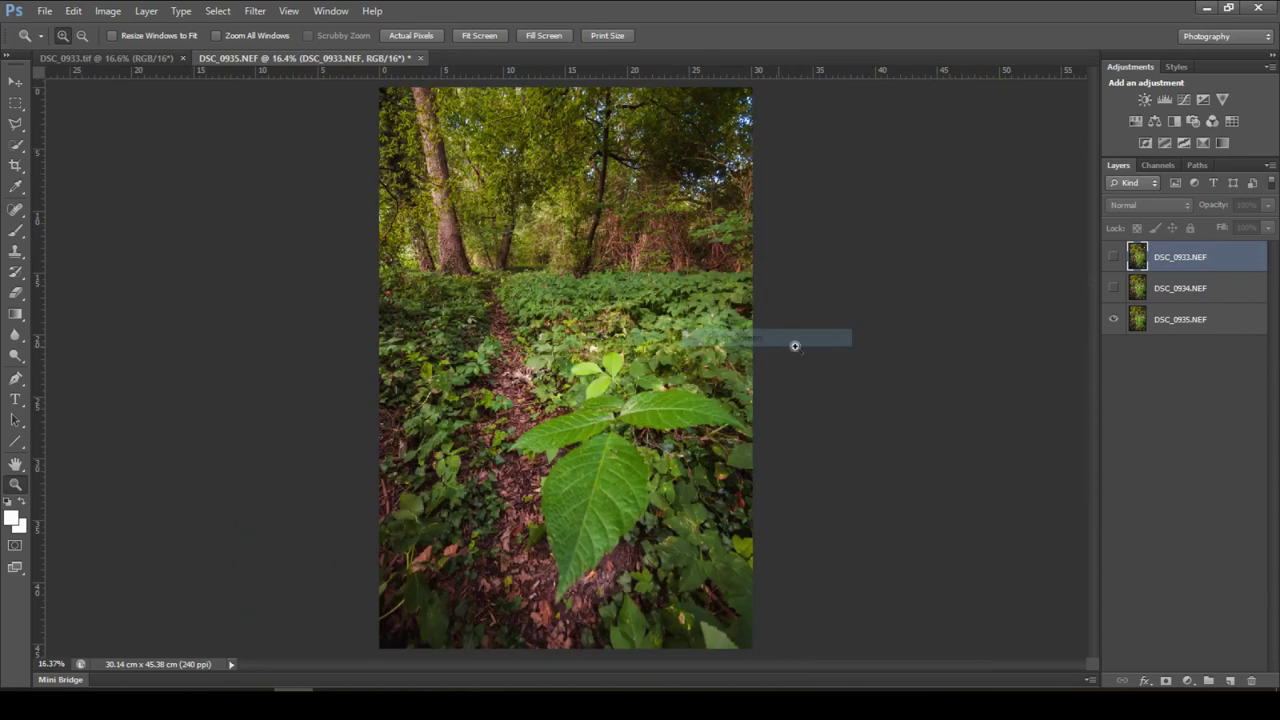
left_click(1218, 320, "shift")
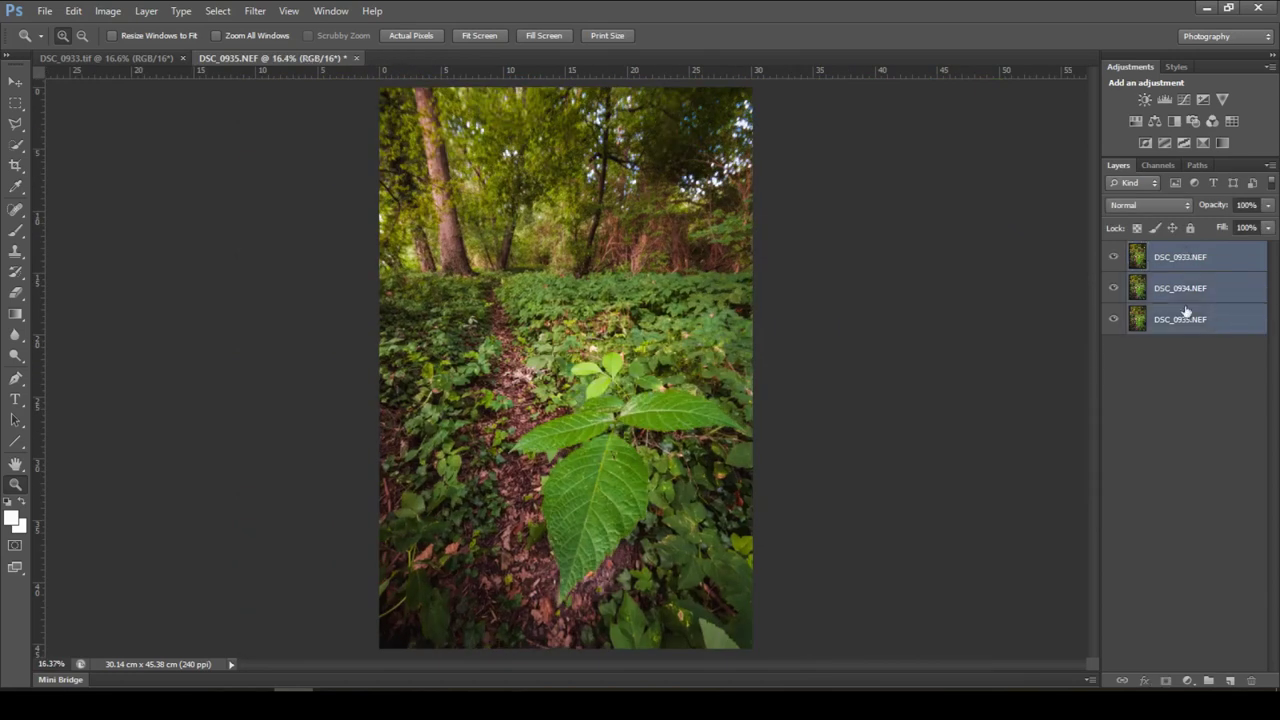
left_click(106, 11)
- Auto-align the three layers with the Auto projection
mouse_move(73, 11)
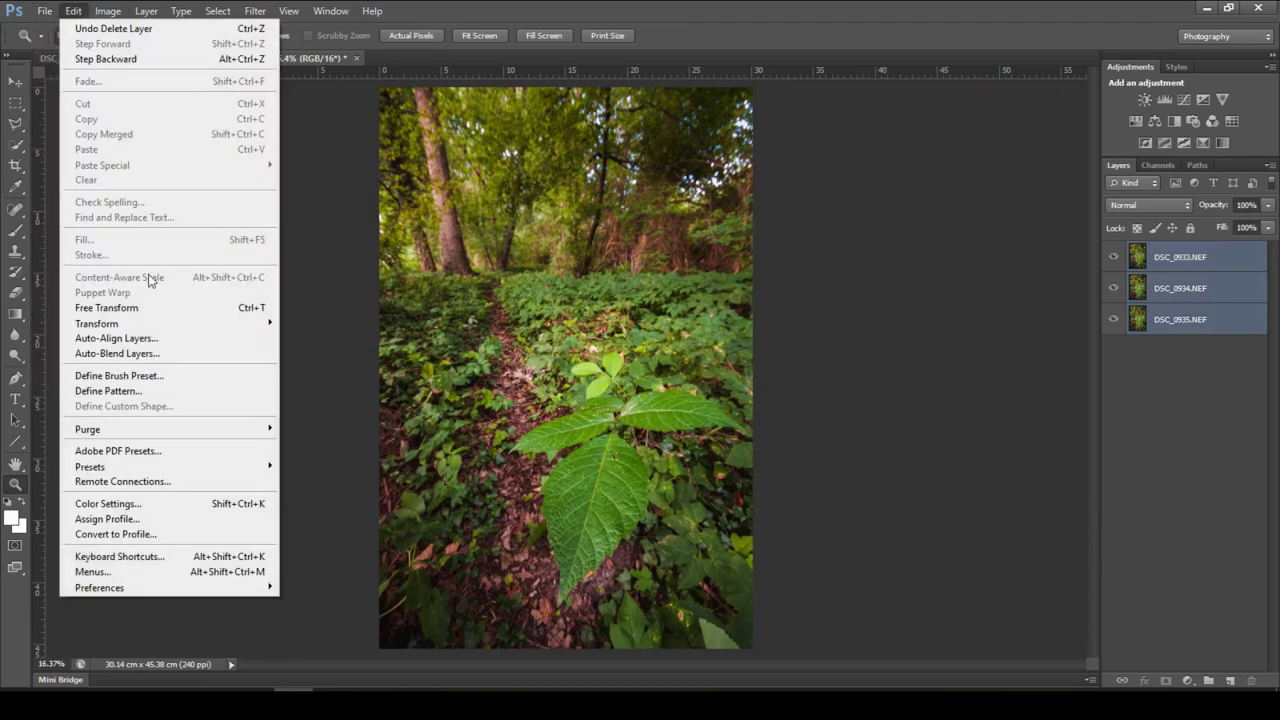
left_click(191, 340)
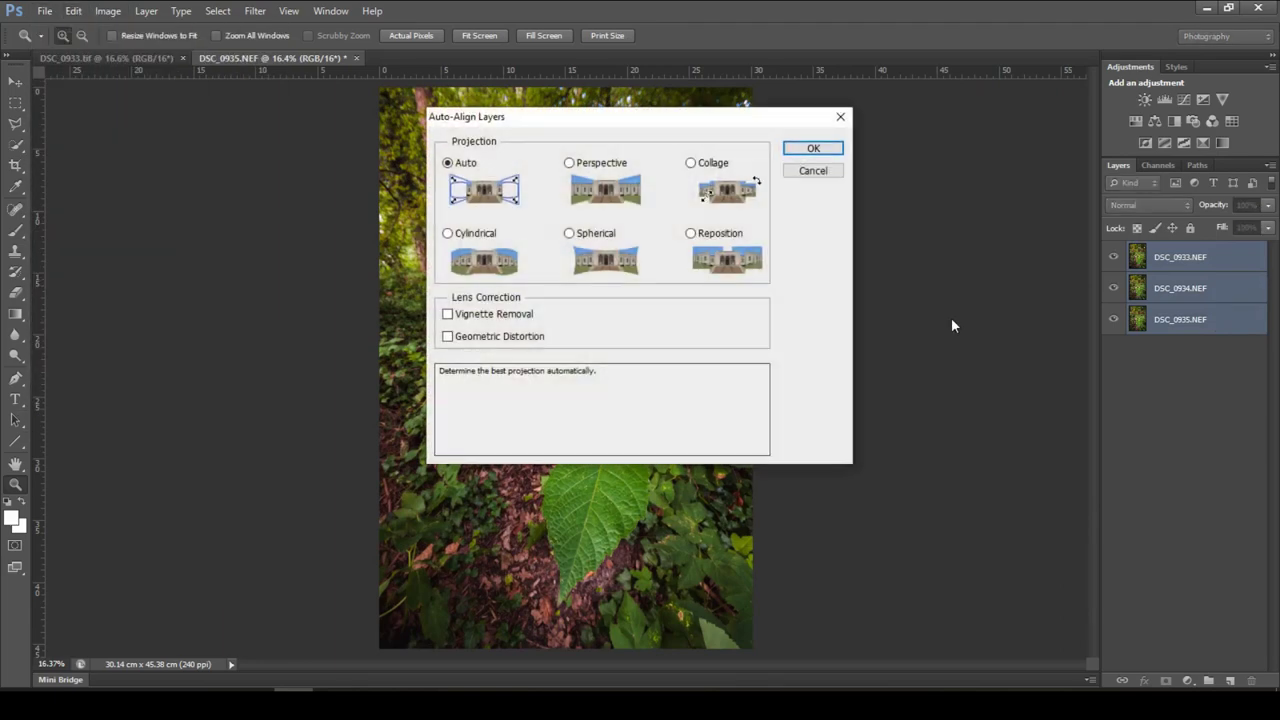
left_click(818, 150)
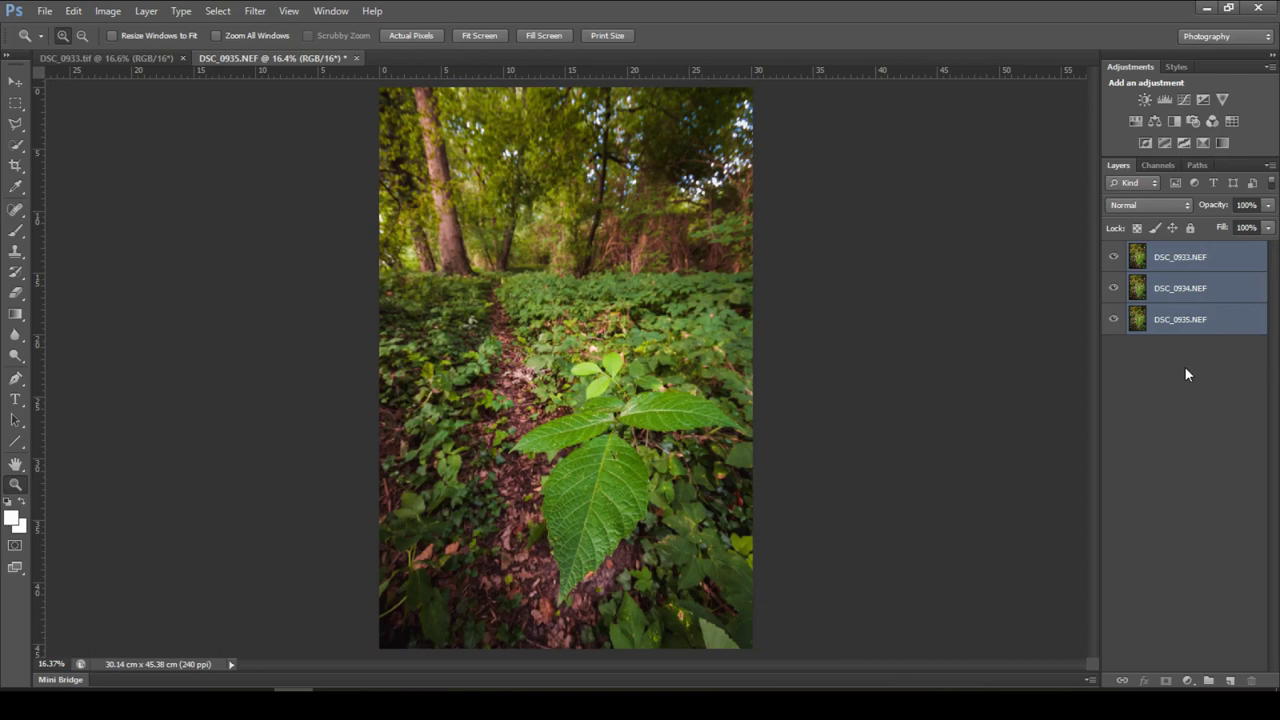
- Auto-blend the aligned layers using the Stack Images method
left_click(71, 13)
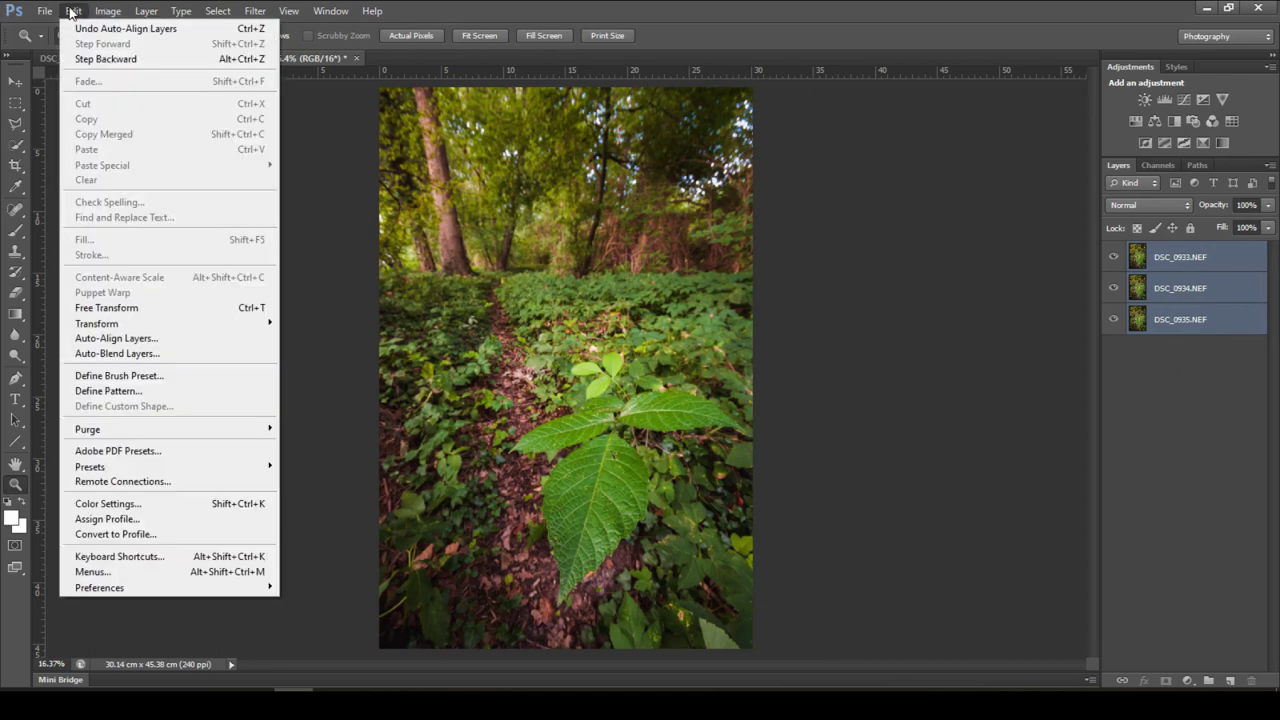
left_click(180, 354)
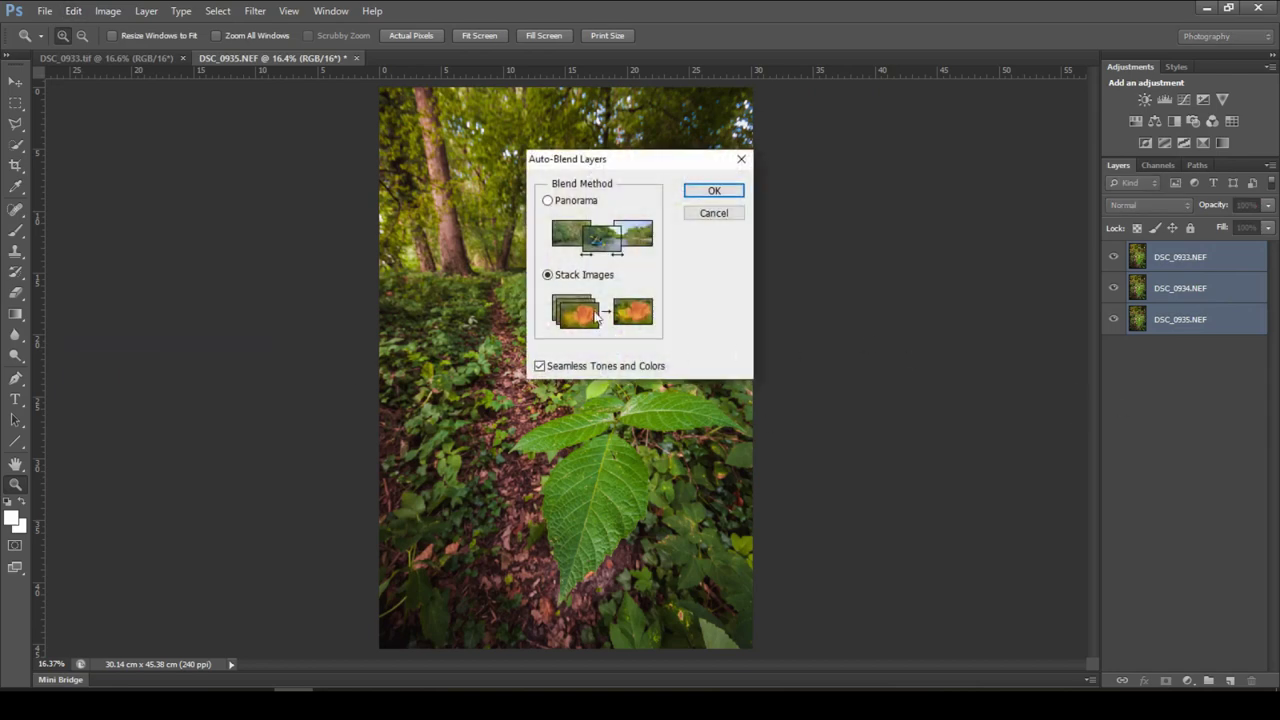
left_click(712, 192)
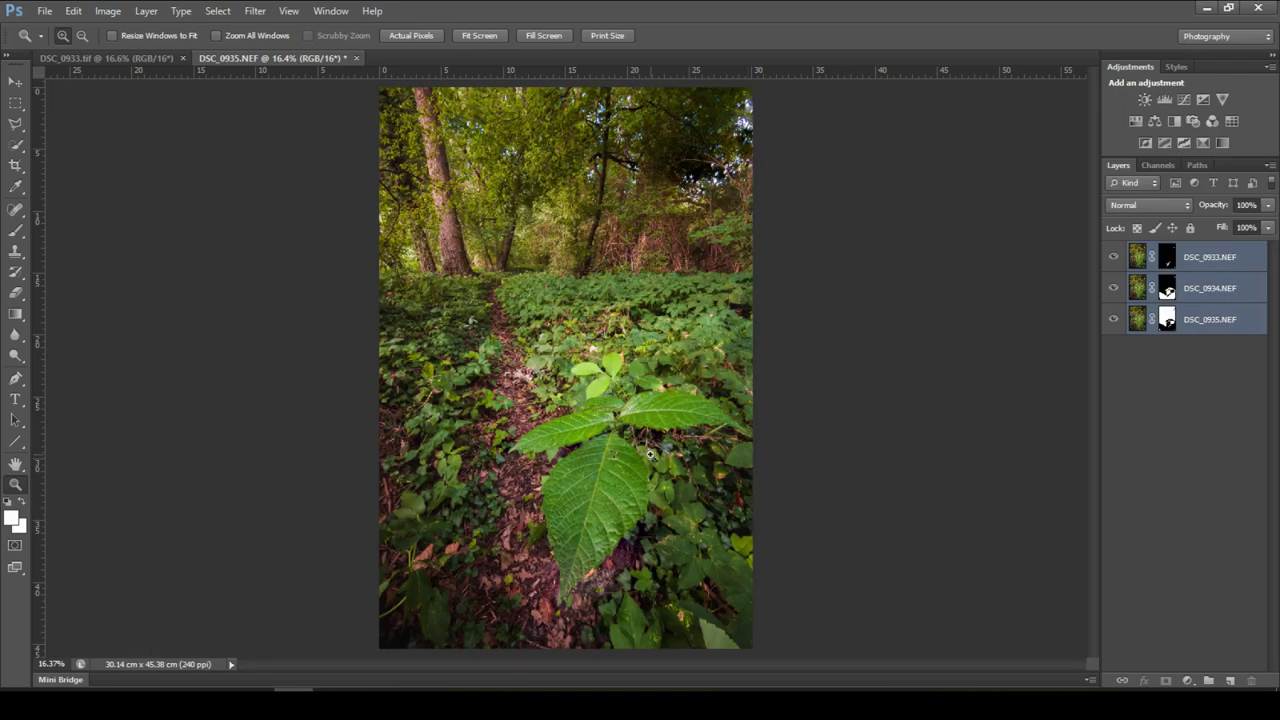
left_click(566, 610)
left_click(568, 608)
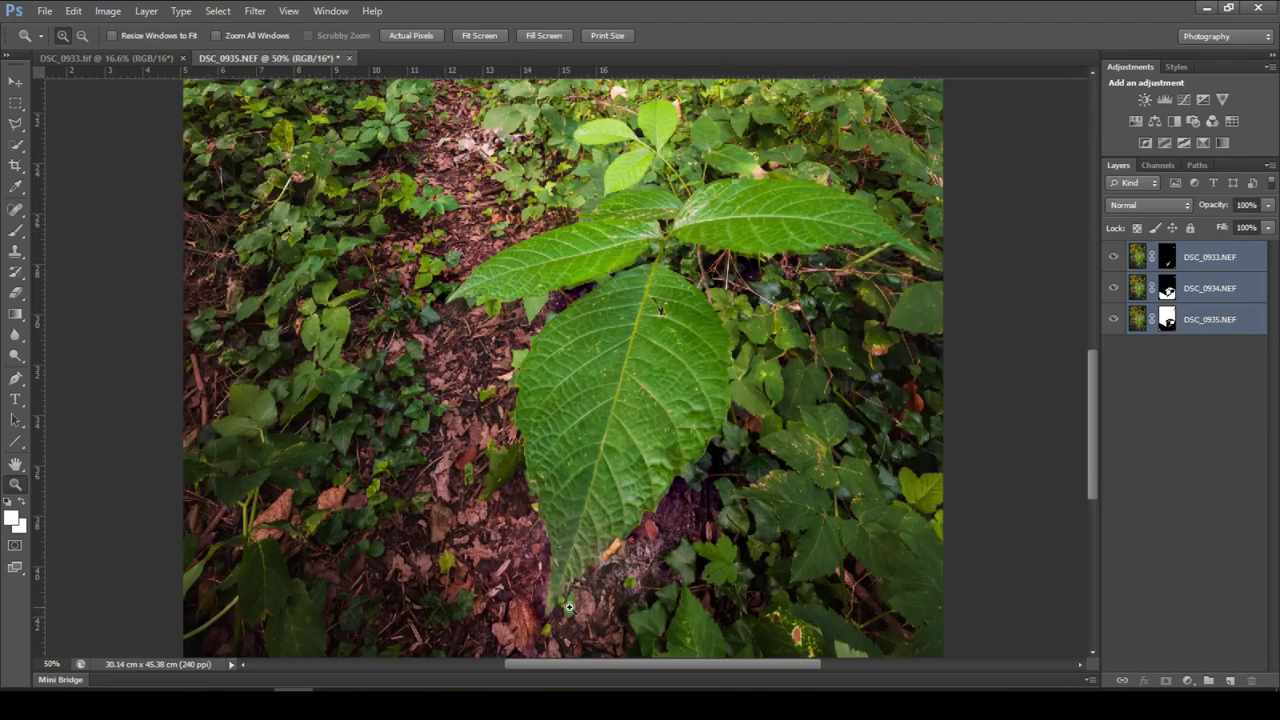
left_click(568, 608)
left_click(566, 606)
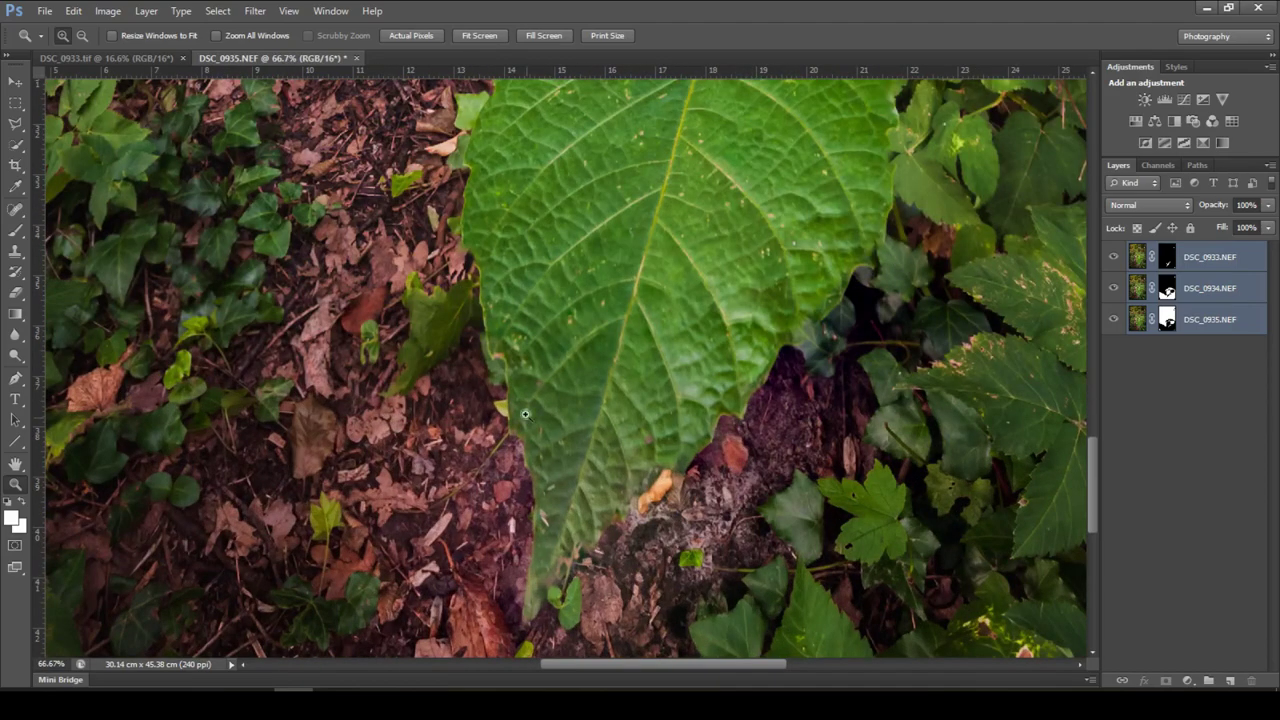
left_click(536, 556)
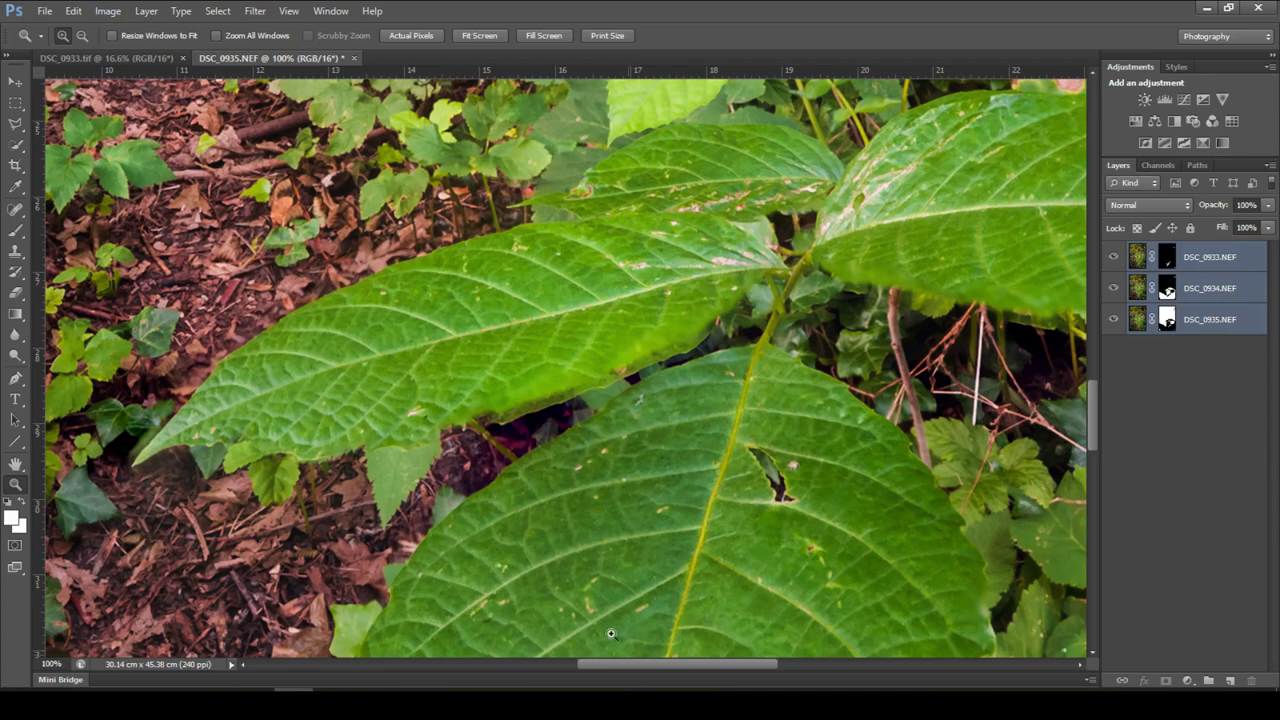
left_click_drag(693, 665, 837, 665)
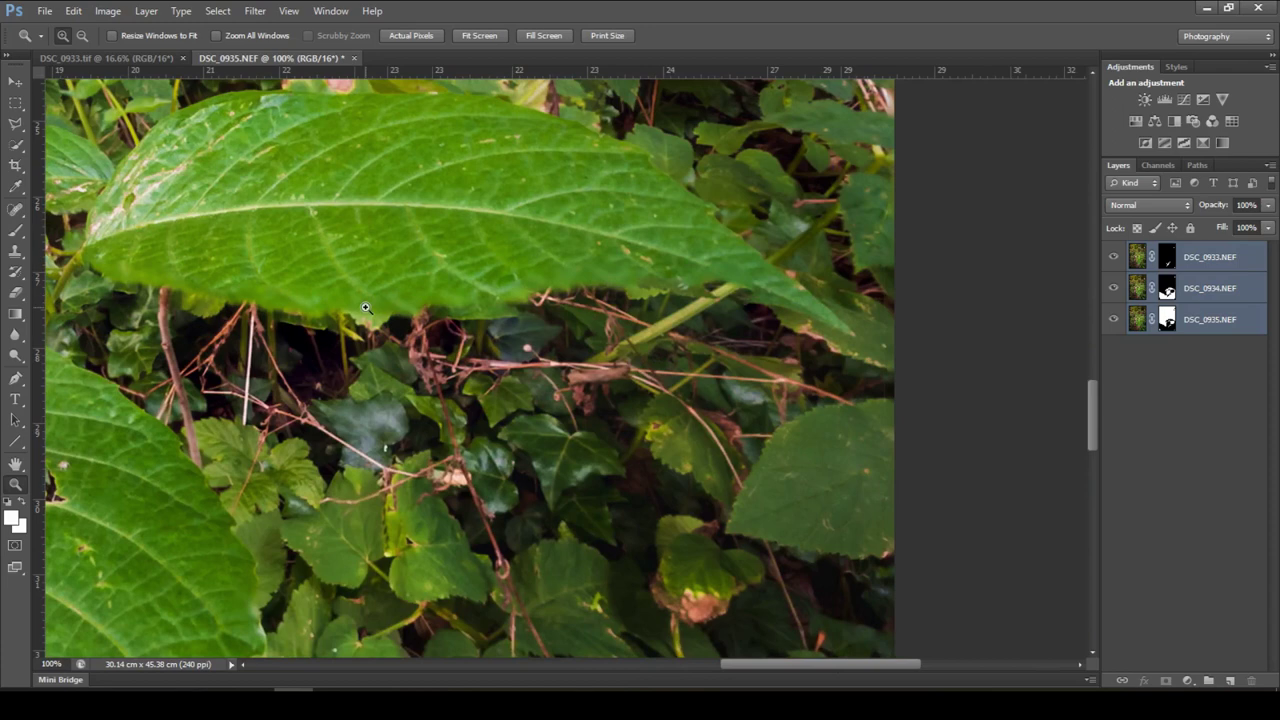
left_click_drag(749, 665, 695, 665)
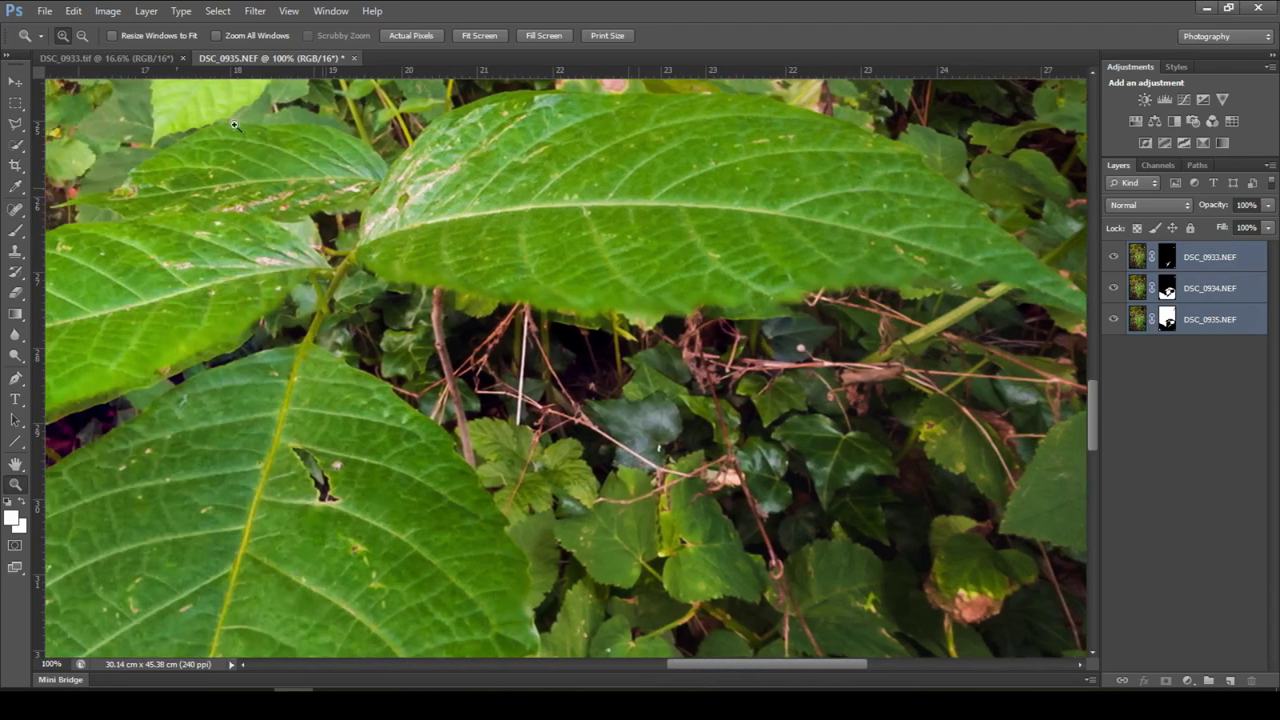
left_click(141, 57)
left_click(617, 325)
left_click(736, 406)
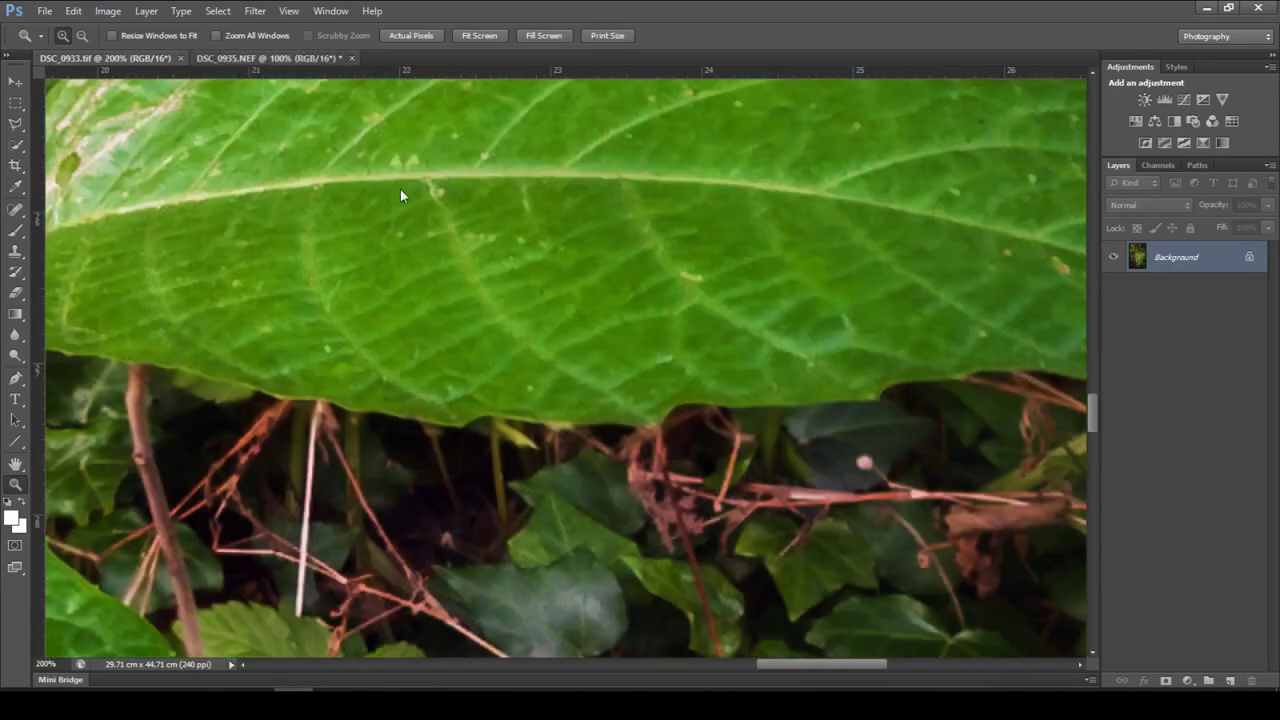
left_click(270, 57)
left_click(761, 316)
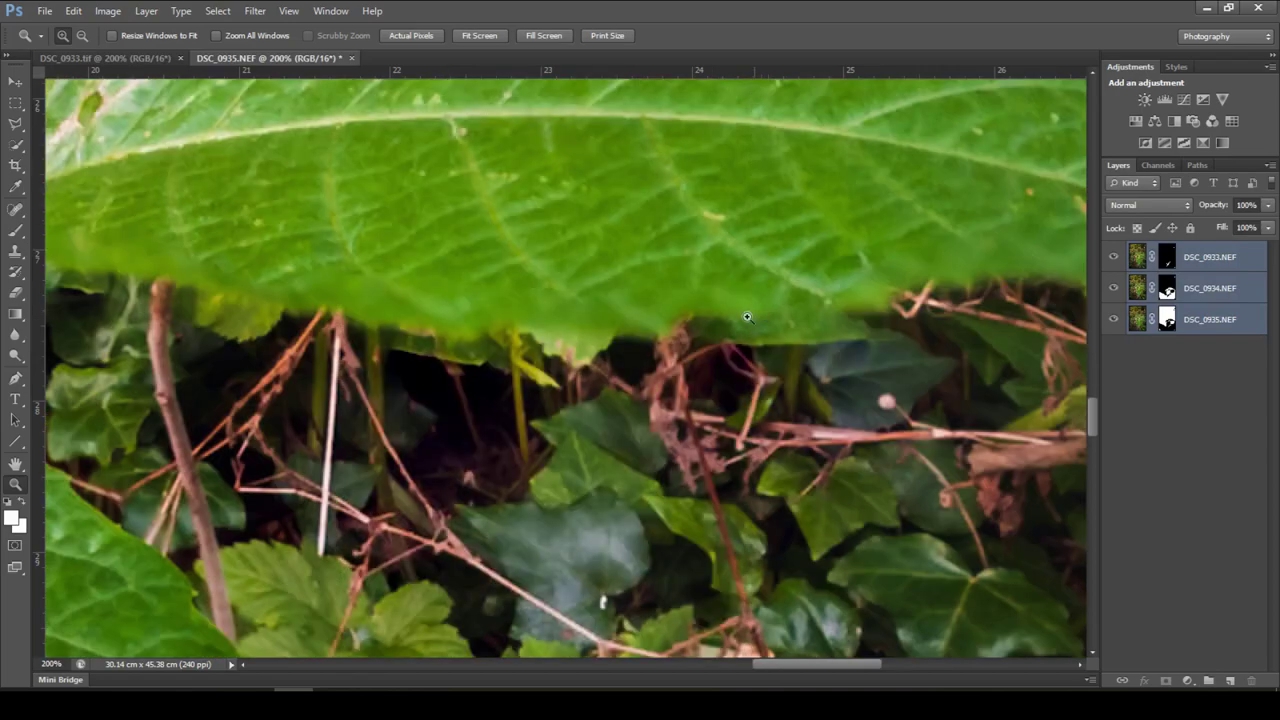
key("ctrl+Tab")
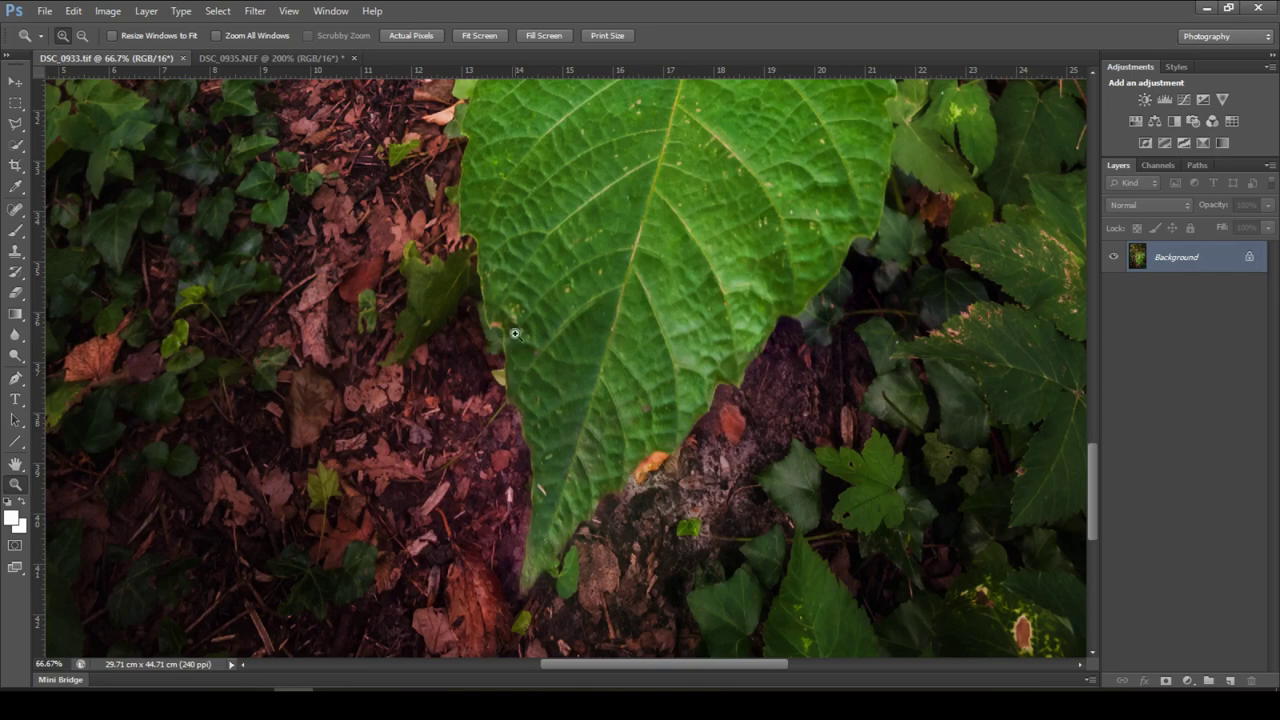
left_click(224, 57)
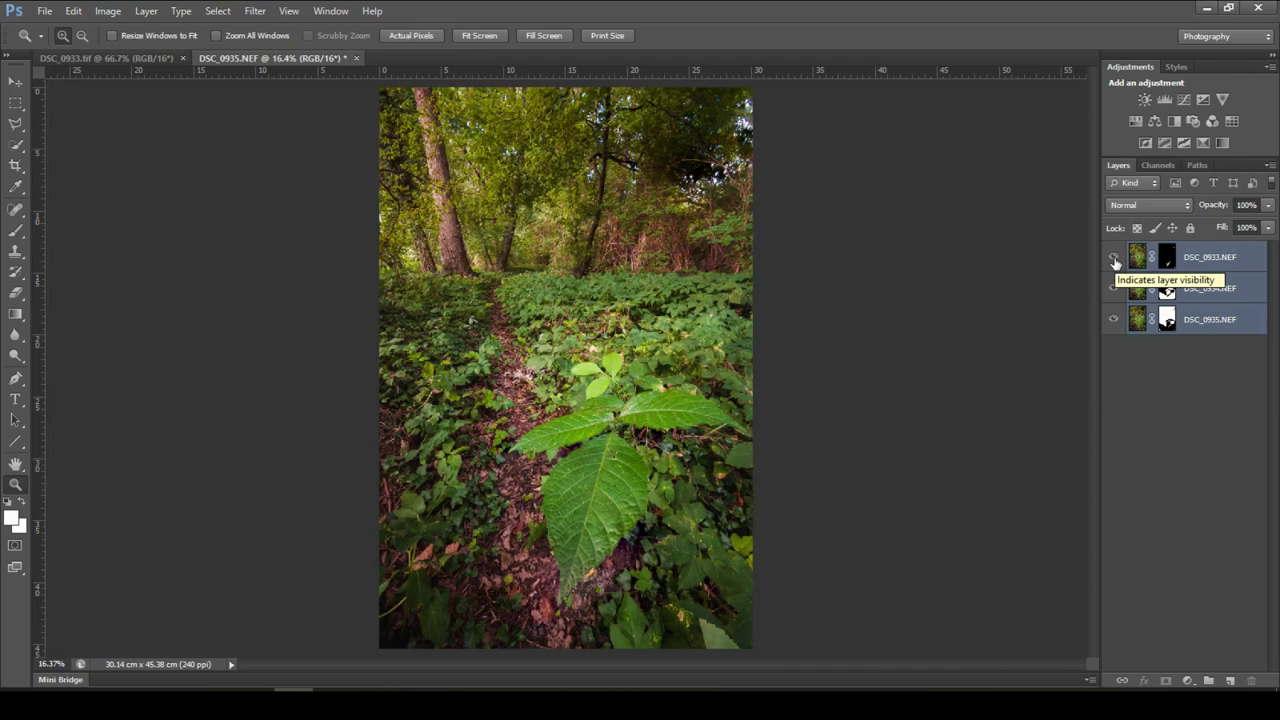
- Hide the DSC_0933 and DSC_0934 layers and zoom into the top of the image
left_click(1114, 258)
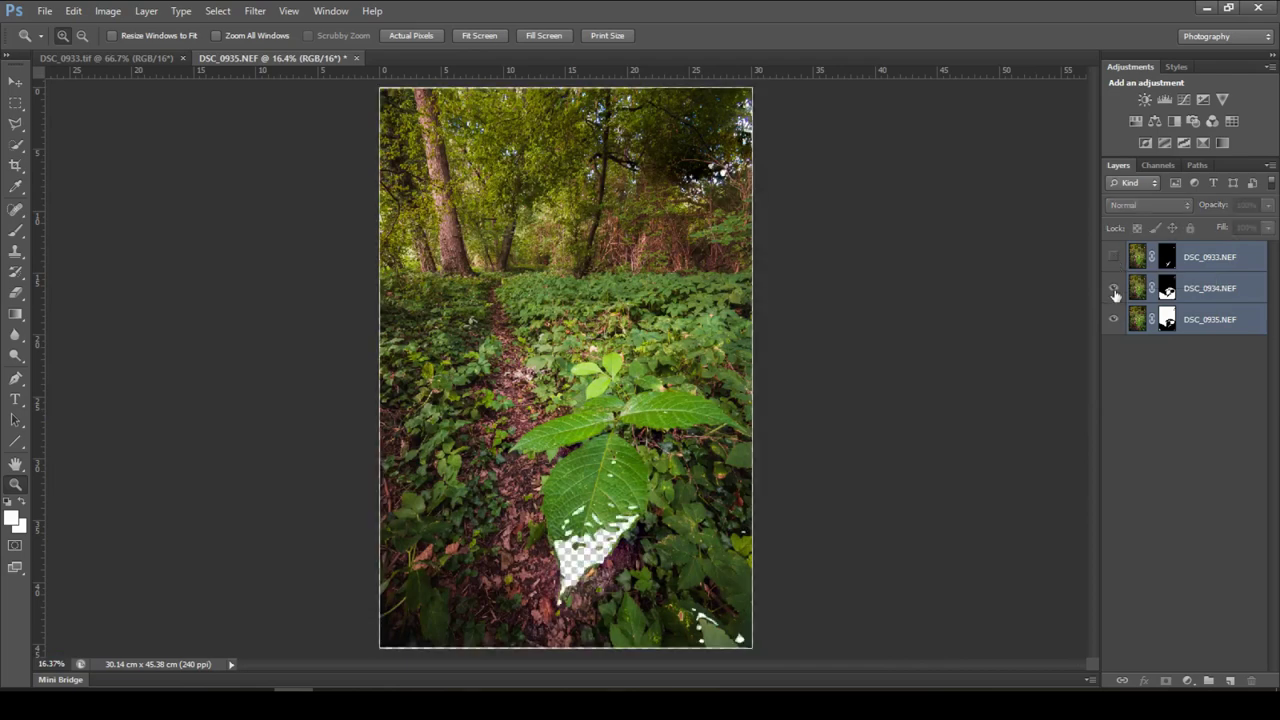
left_click(1114, 289)
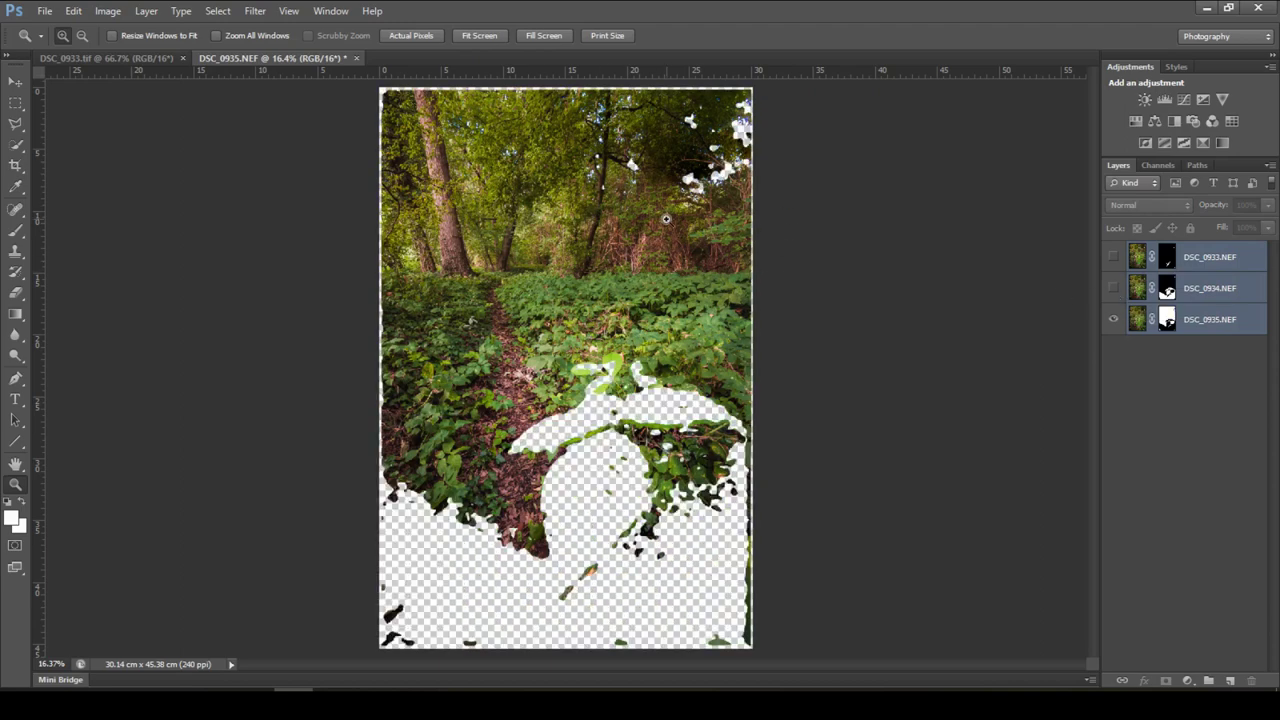
left_click(578, 221)
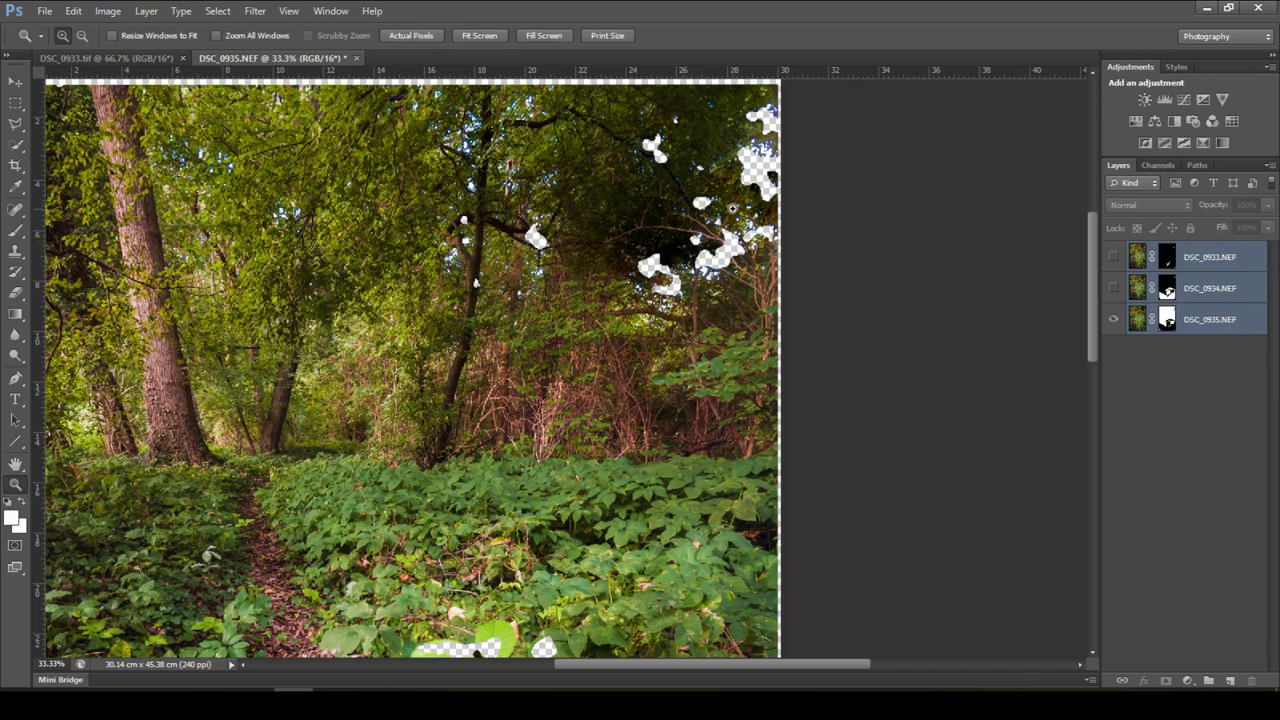
- Paint white on the DSC_0935 mask to fill the treetop holes
left_click(1167, 320)
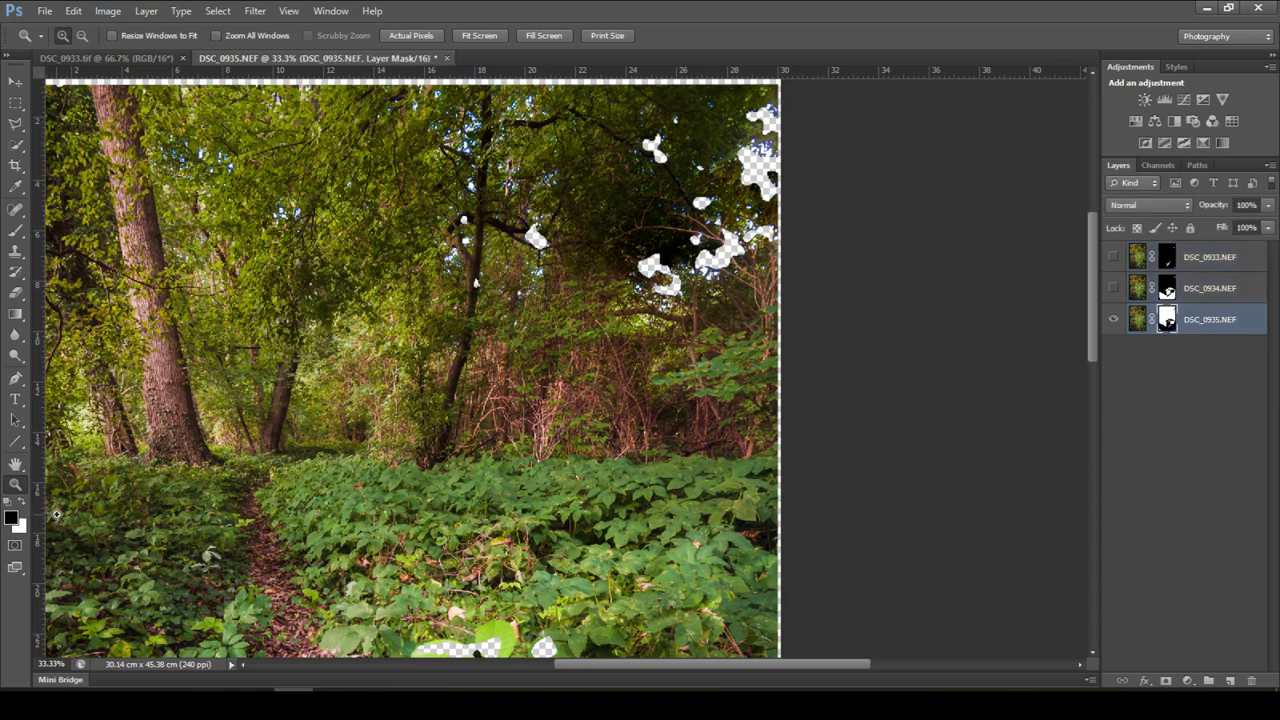
left_click(15, 230)
mouse_move(658, 137)
left_mouse_down()
mouse_move(649, 176)
mouse_move(639, 245)
mouse_move(667, 239)
mouse_move(640, 165)
mouse_move(627, 178)
mouse_move(632, 140)
mouse_move(652, 160)
mouse_move(663, 206)
left_mouse_up()
key("x")
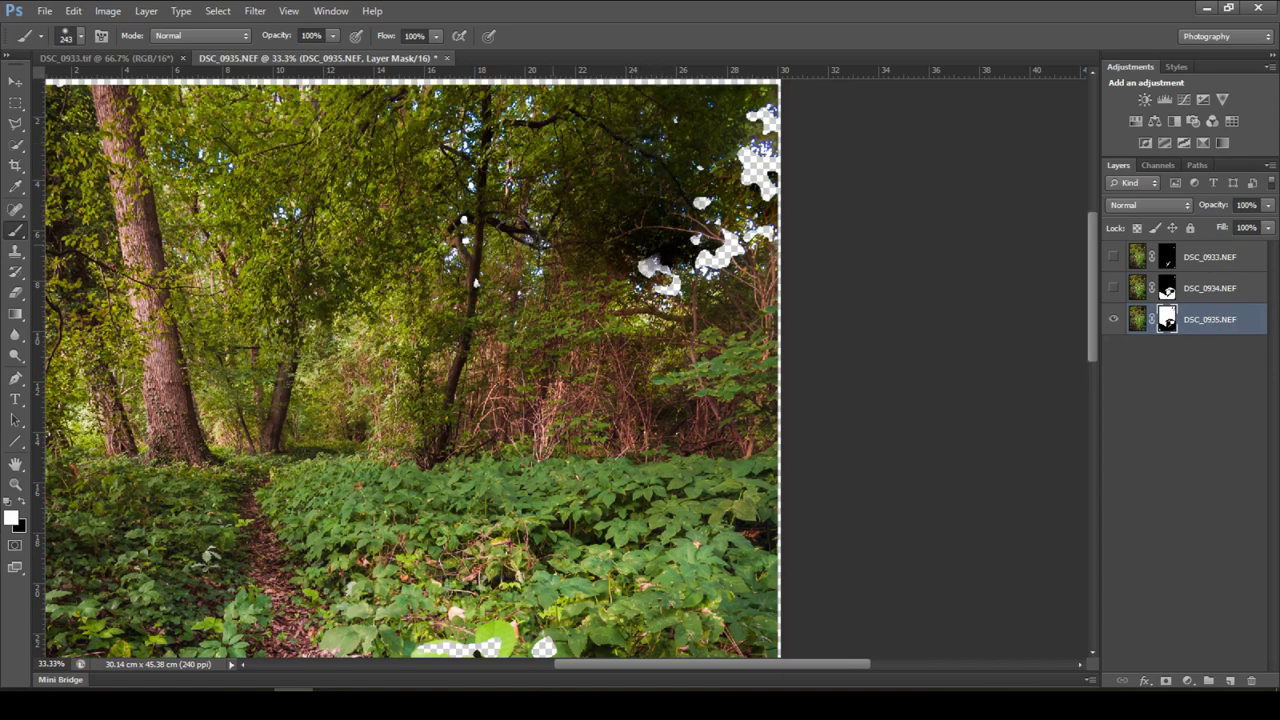
mouse_move(475, 225)
left_mouse_down()
mouse_move(468, 285)
mouse_move(580, 300)
mouse_move(650, 268)
mouse_move(690, 300)
mouse_move(715, 250)
mouse_move(725, 315)
mouse_move(750, 175)
mouse_move(735, 130)
mouse_move(750, 120)
mouse_move(760, 190)
mouse_move(770, 120)
left_mouse_up()
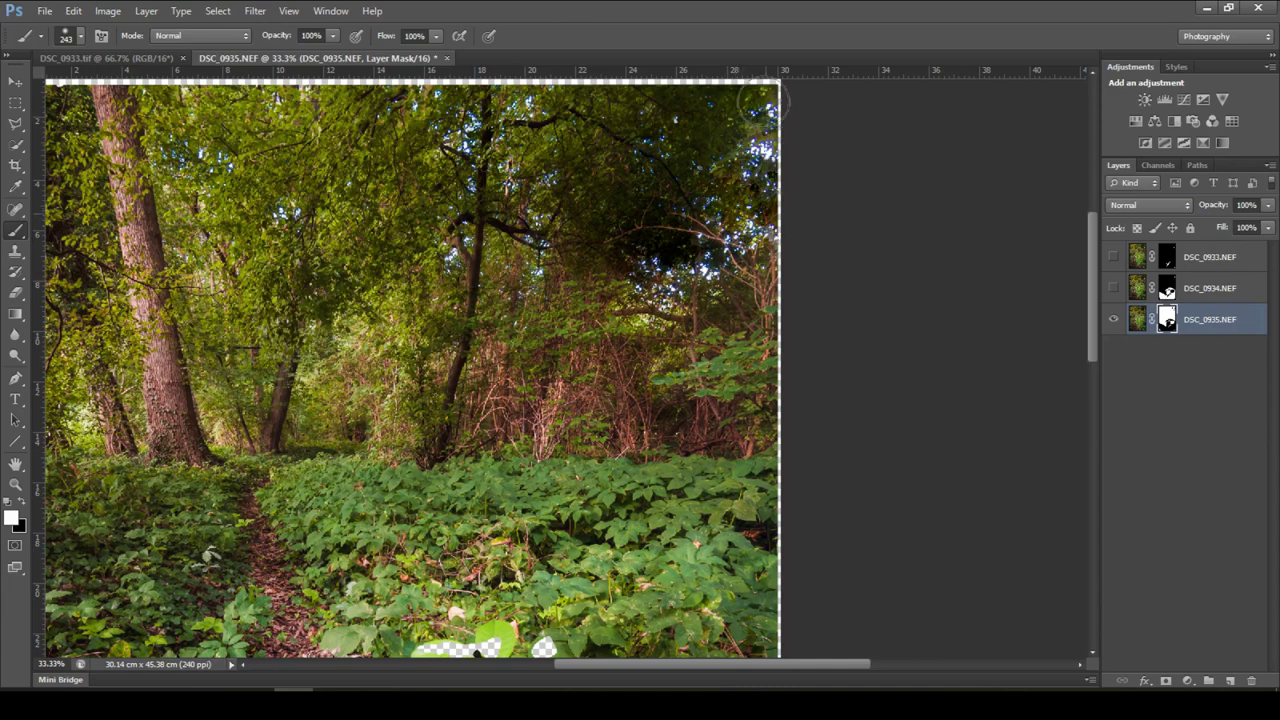
key("z")
left_click(640, 285)
scroll(640, 285, "down", 3)
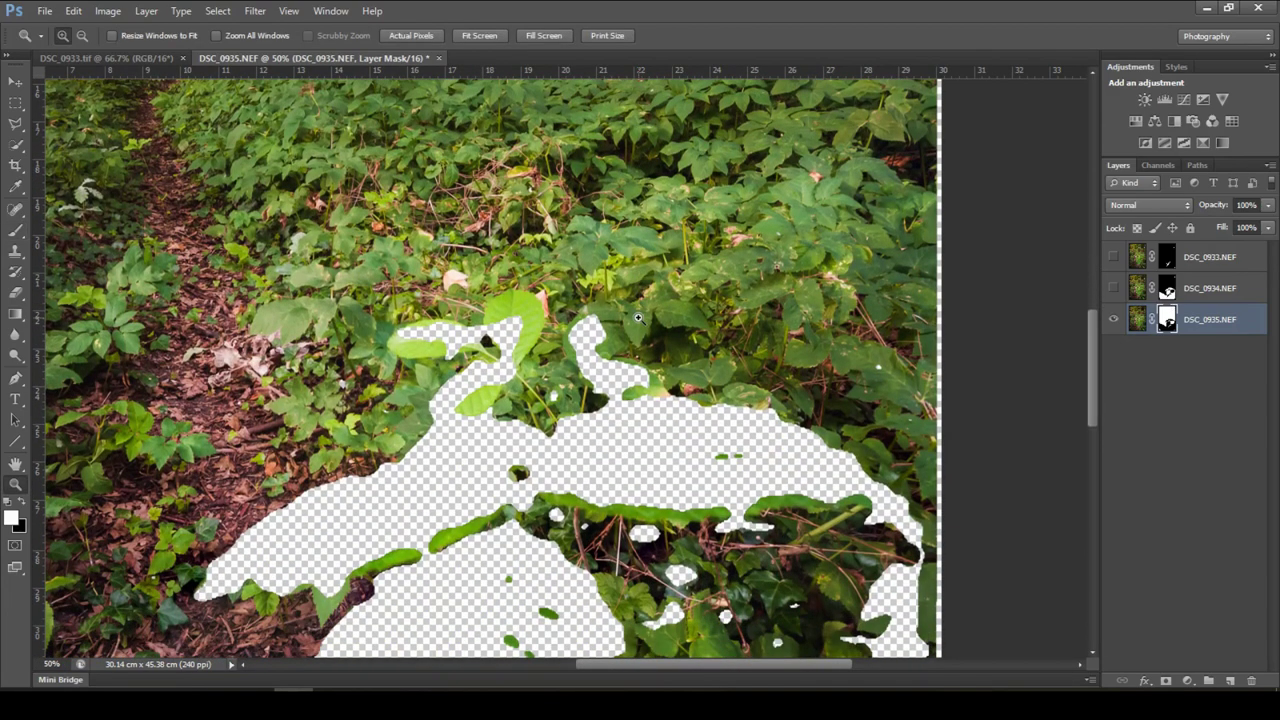
- Shrink the brush to 83 px and paint black on the DSC_0935 mask beside the plant
left_click(13, 233)
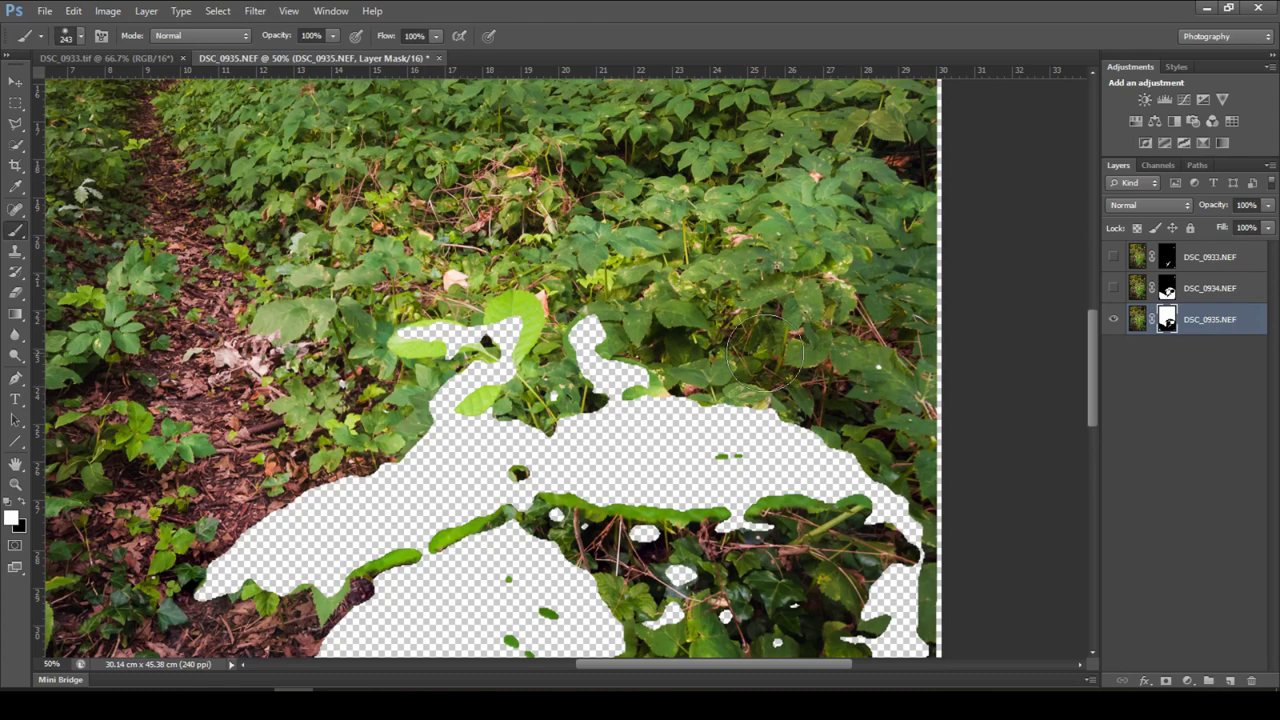
left_click_drag(540, 330, 498, 305)
scroll(671, 437, "down", 1)
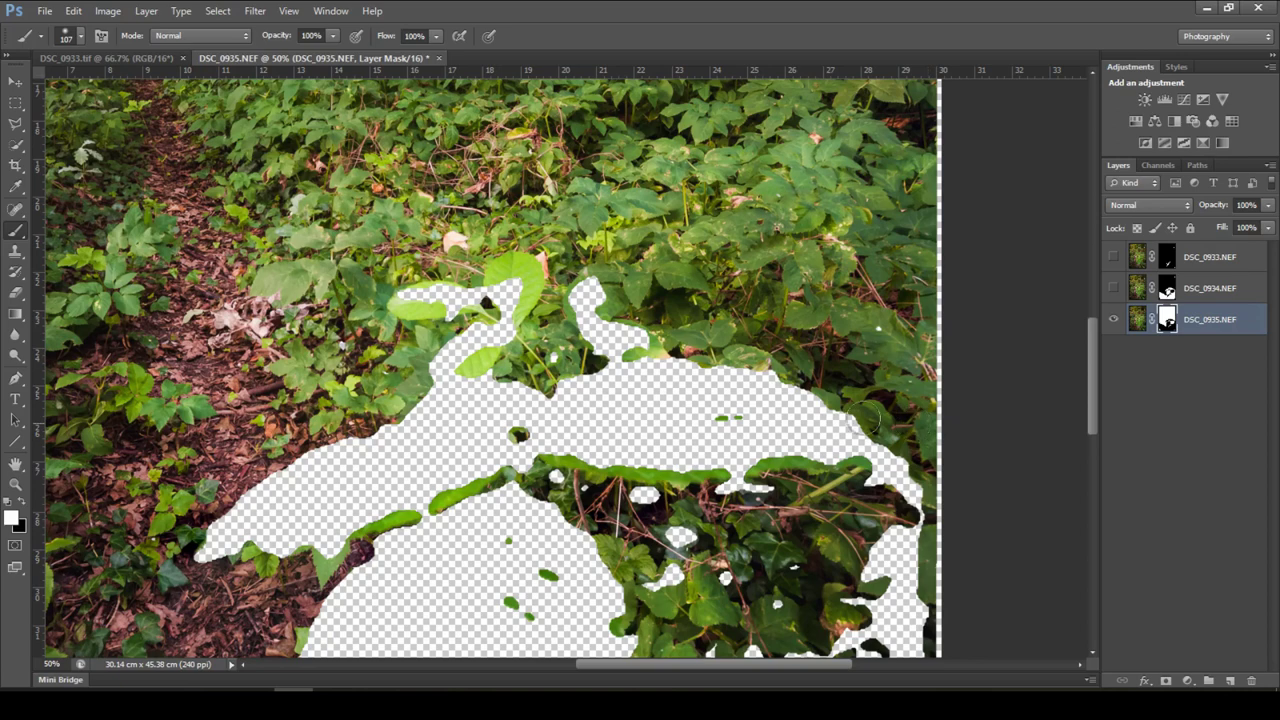
left_click_drag(745, 420, 727, 423)
key("x")
mouse_move(638, 382)
left_mouse_down()
mouse_move(636, 348)
mouse_move(586, 305)
mouse_move(655, 372)
left_mouse_up()
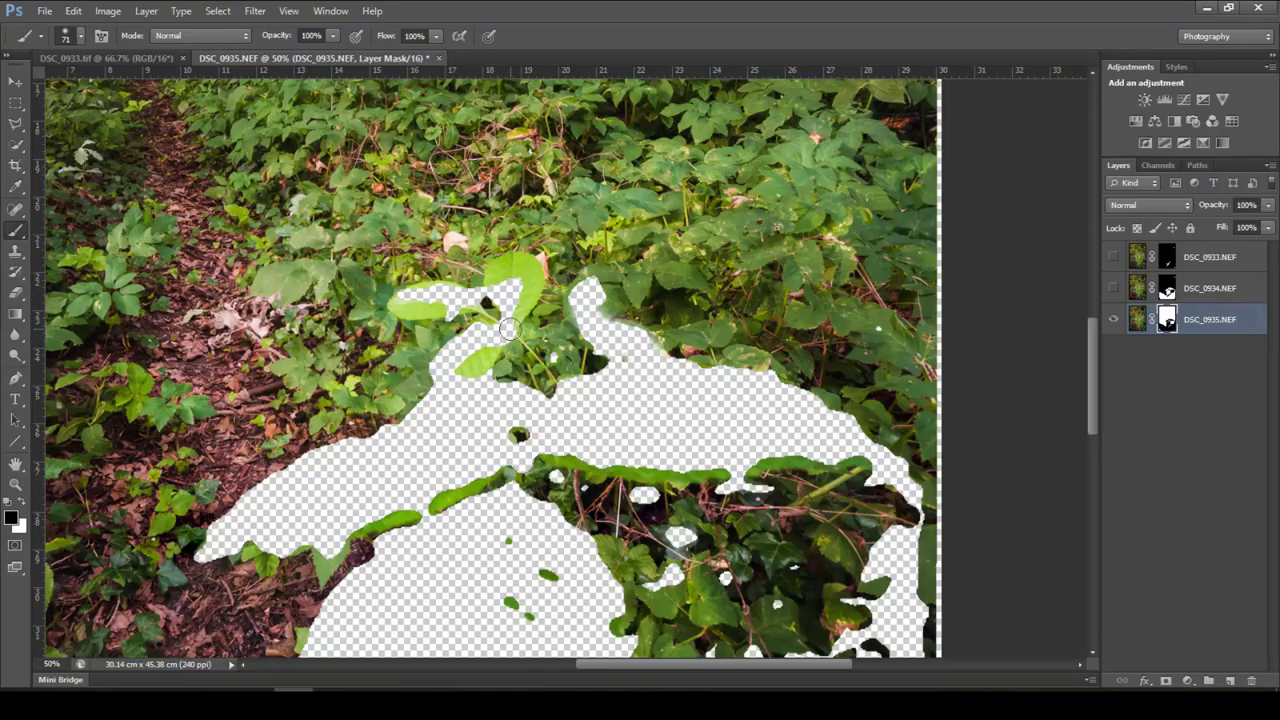
- Paint out the foliage near the upper leaves and the big leaf's top edge on the DSC_0935 mask
left_click_drag(500, 300, 546, 286)
mouse_move(444, 298)
left_mouse_down()
mouse_move(404, 304)
mouse_move(444, 300)
left_mouse_up()
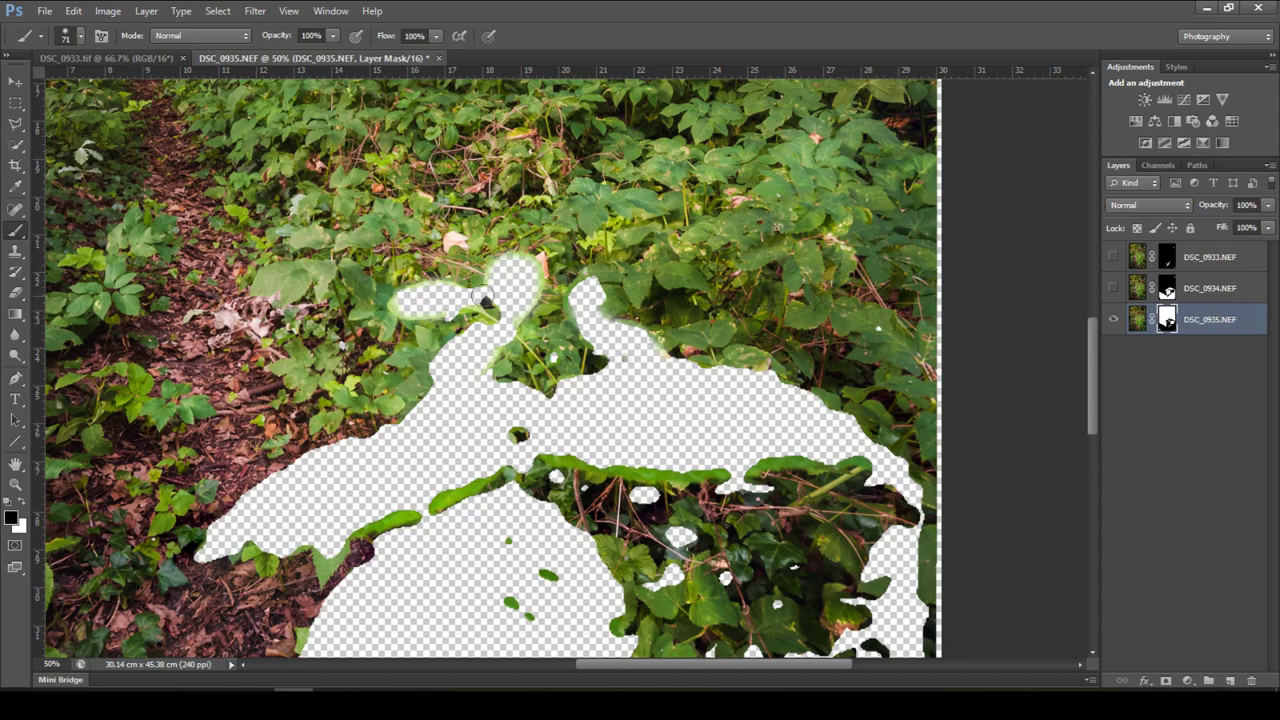
scroll(525, 485, "down", 2)
mouse_move(840, 391)
left_mouse_down()
mouse_move(632, 403)
mouse_move(547, 381)
mouse_move(630, 389)
mouse_move(444, 408)
mouse_move(484, 404)
mouse_move(439, 431)
mouse_move(282, 471)
left_mouse_up()
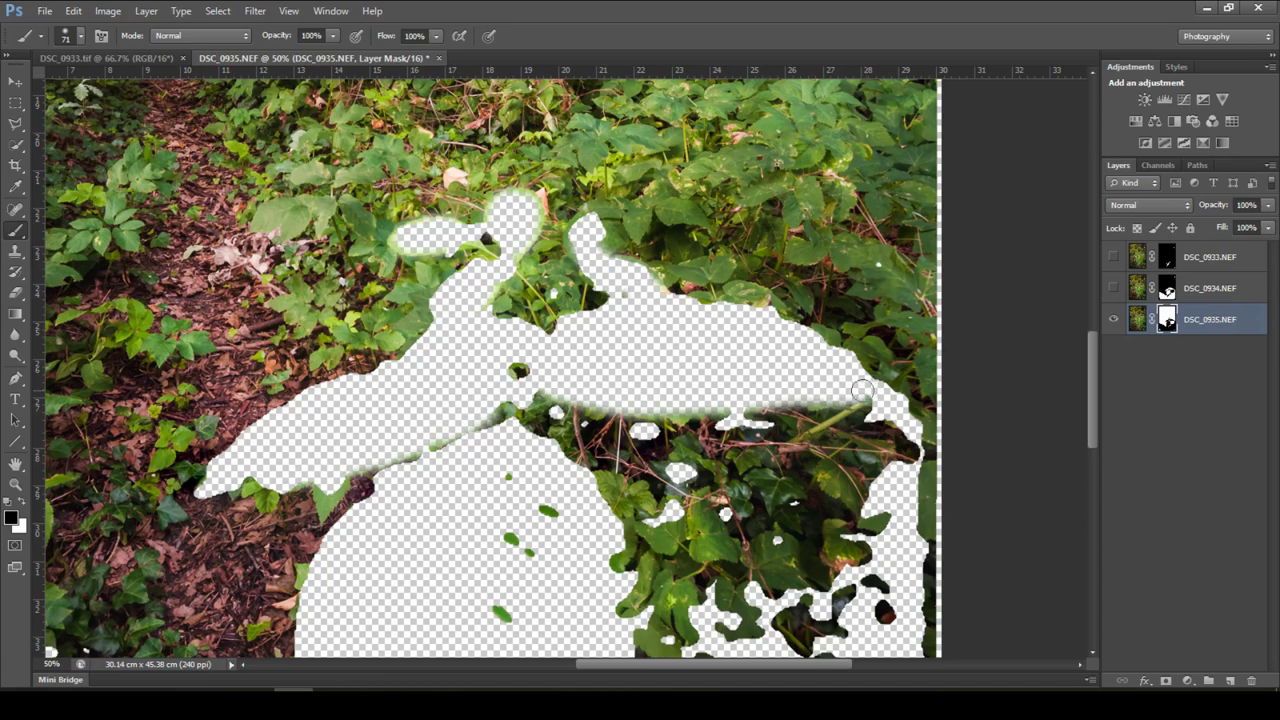
left_click_drag(593, 243, 590, 292)
- Mask out the small green foreground leaves, including the one near the bottom
scroll(598, 273, "down", 2)
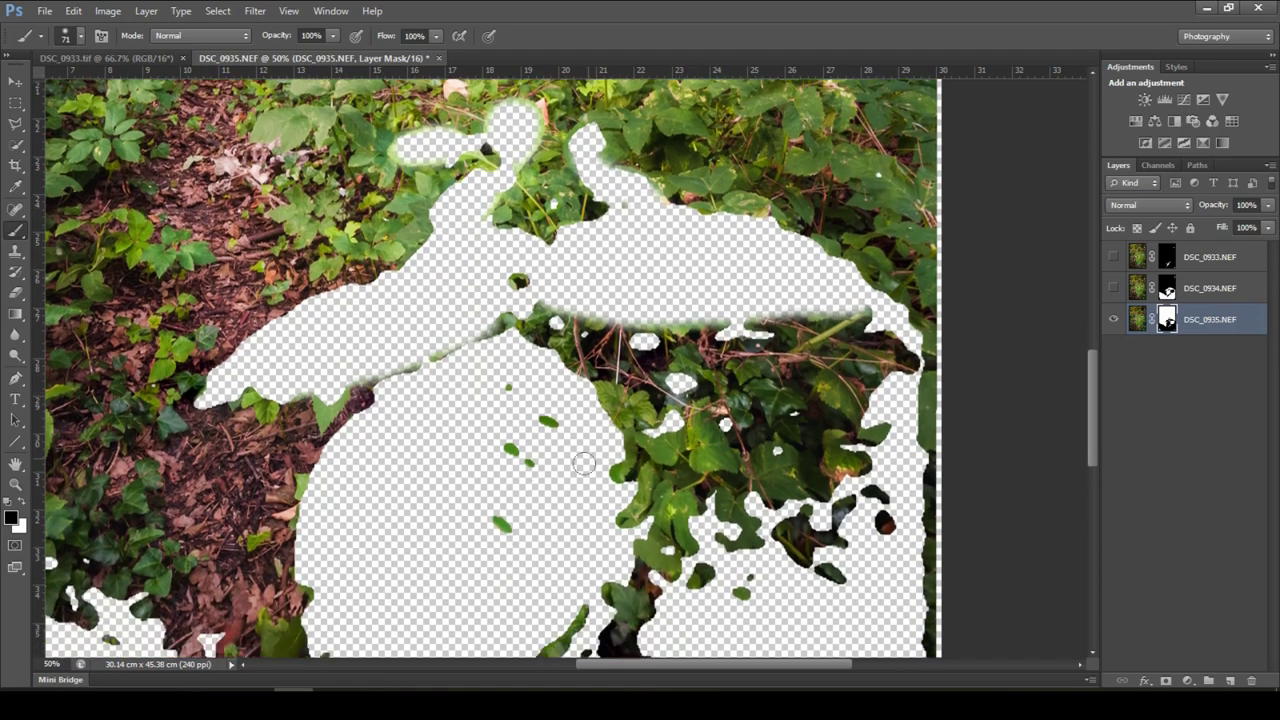
mouse_move(520, 400)
left_mouse_down()
mouse_move(559, 359)
mouse_move(508, 330)
mouse_move(460, 357)
left_mouse_up()
scroll(430, 383, "down", 1)
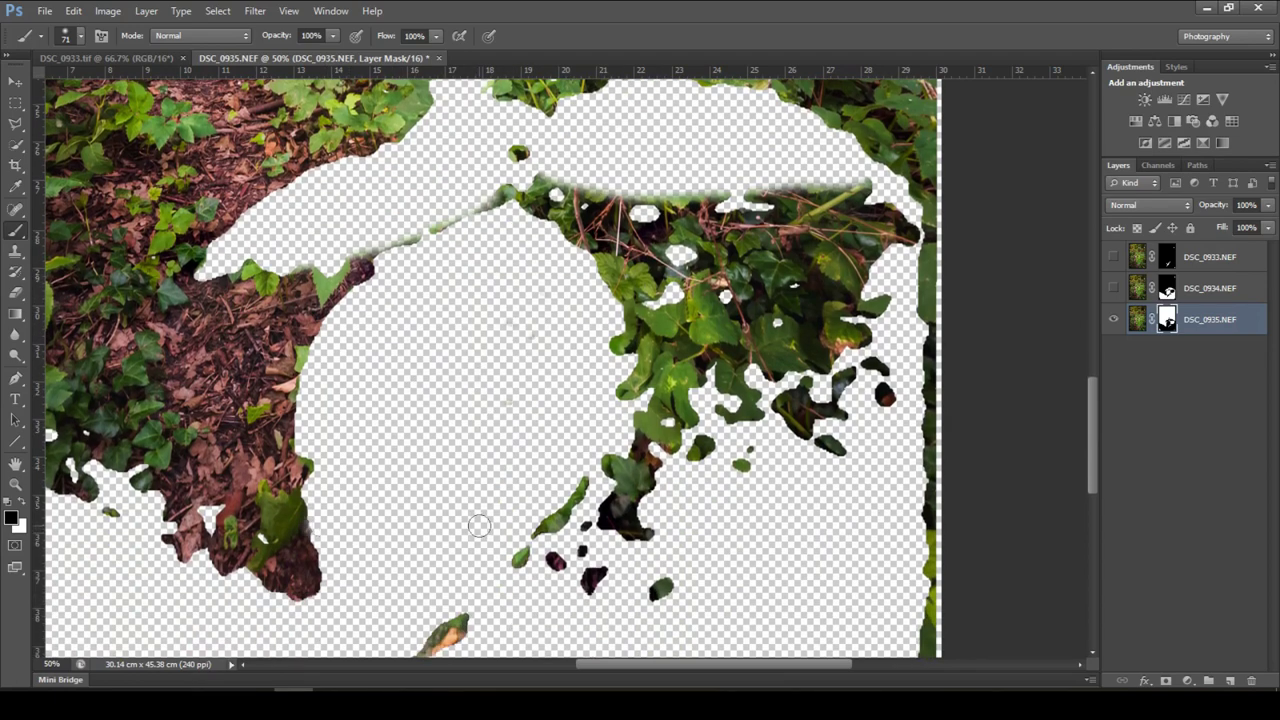
left_click_drag(512, 554, 522, 543)
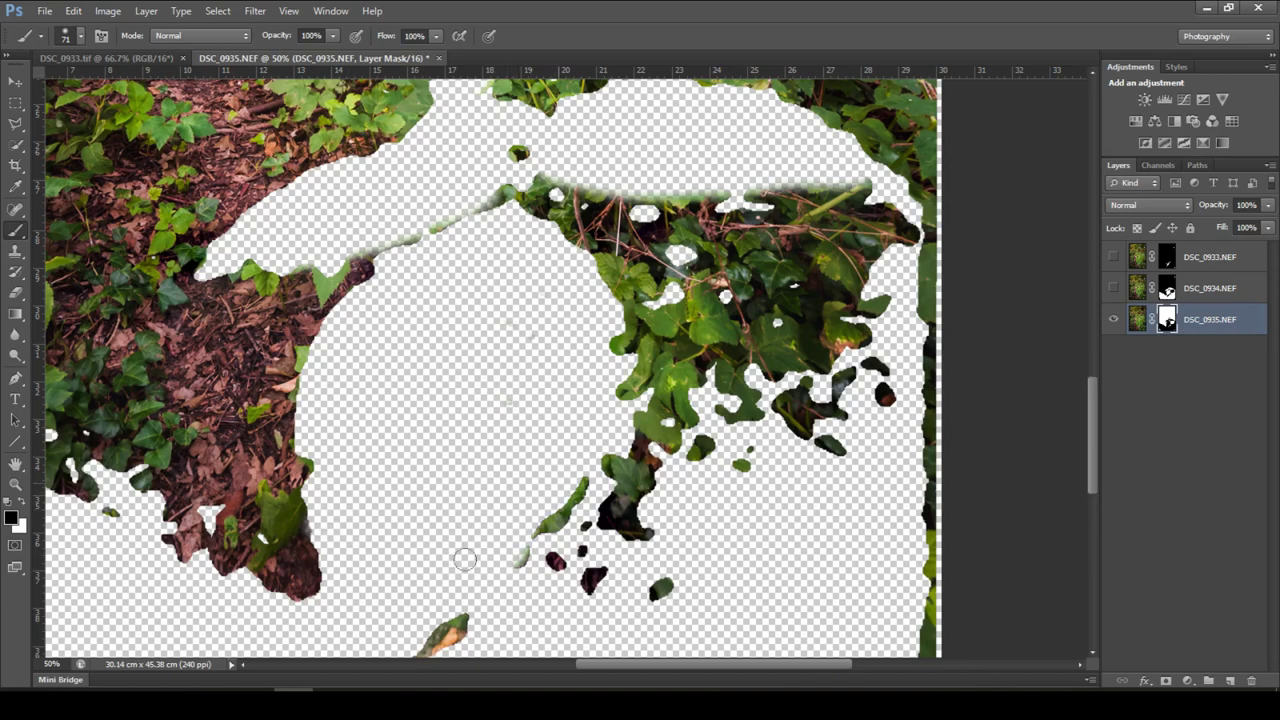
left_click_drag(437, 574, 434, 494)
scroll(443, 497, "up", 4)
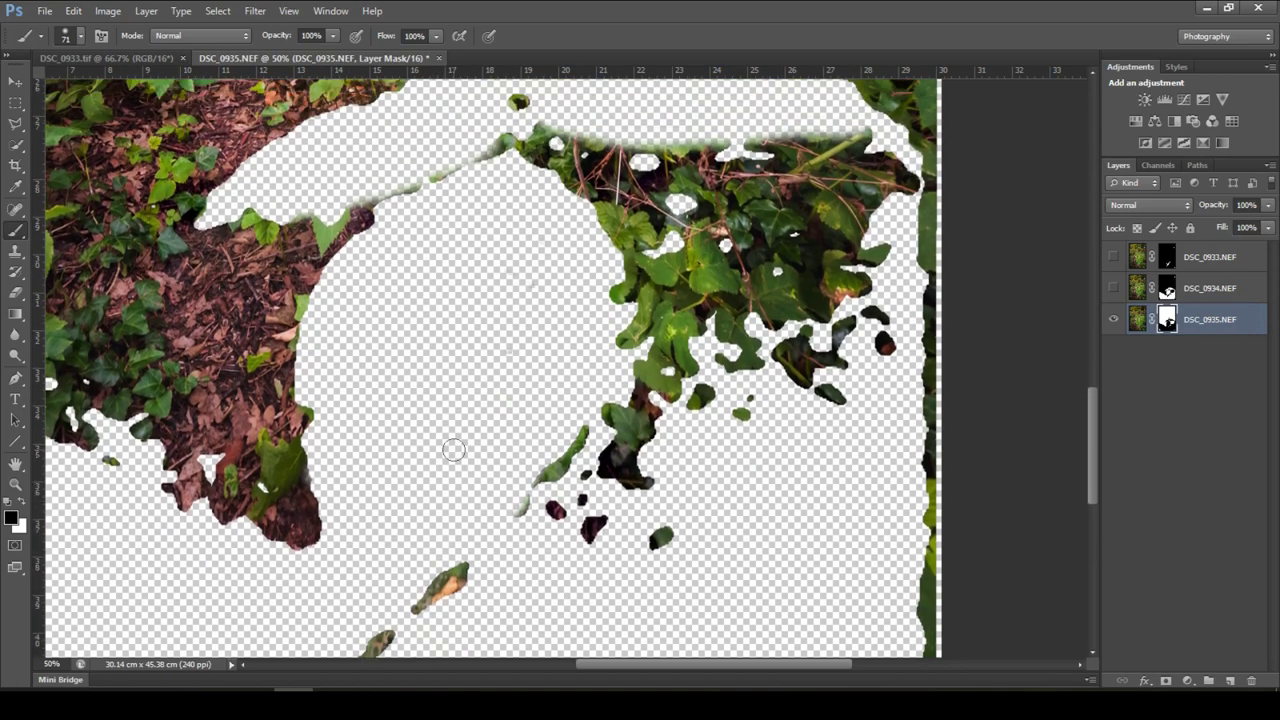
scroll(675, 262, "up", 1)
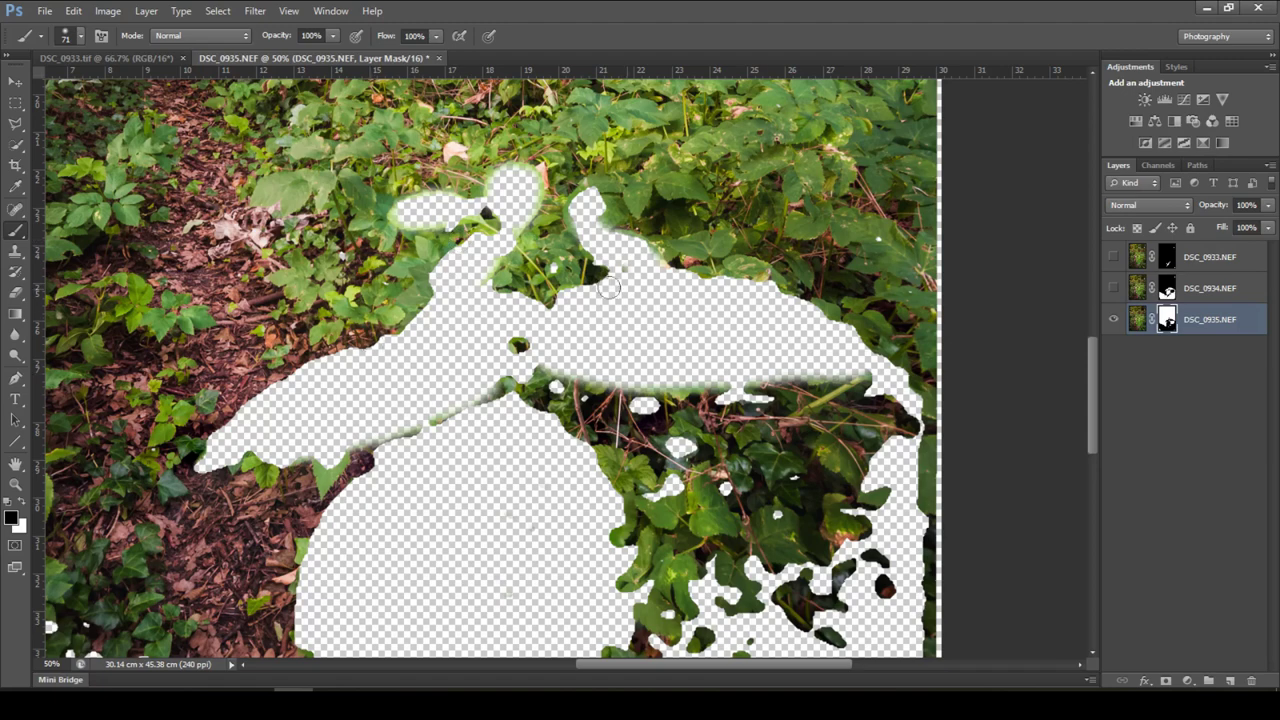
- Show DSC_0934.NEF again and select its layer mask for painting white
left_click(1112, 289)
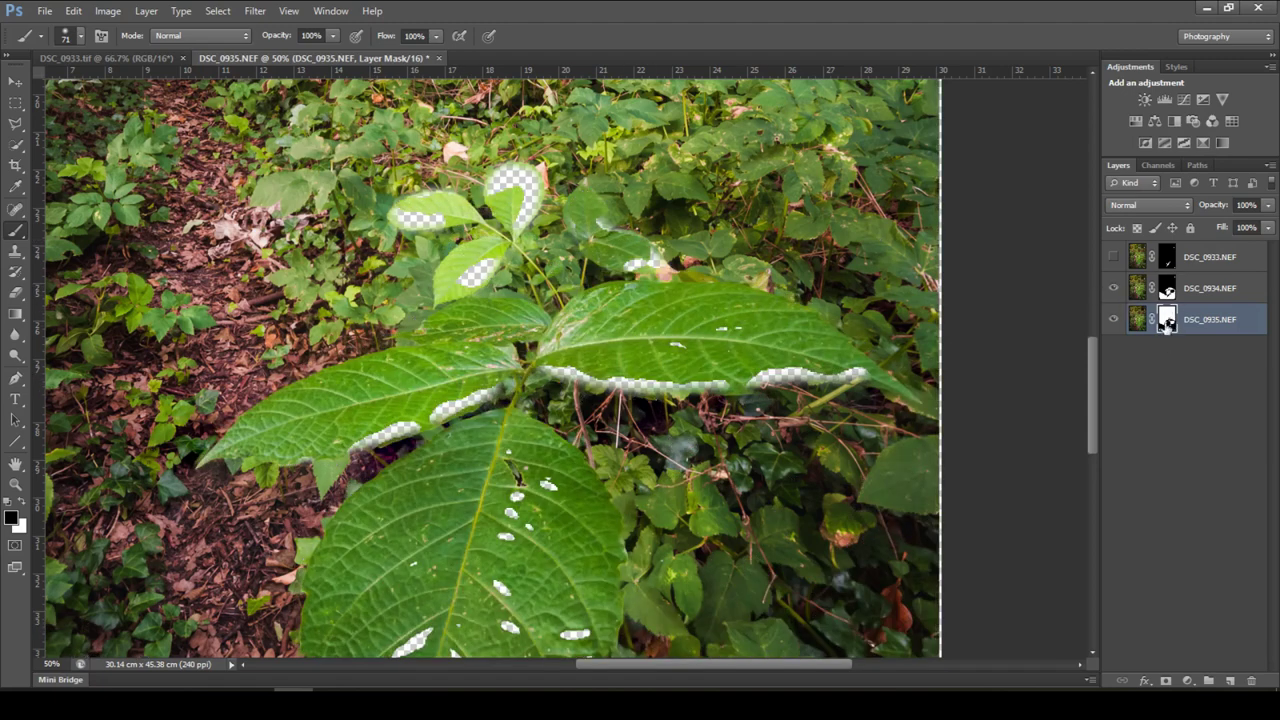
left_click(1167, 290)
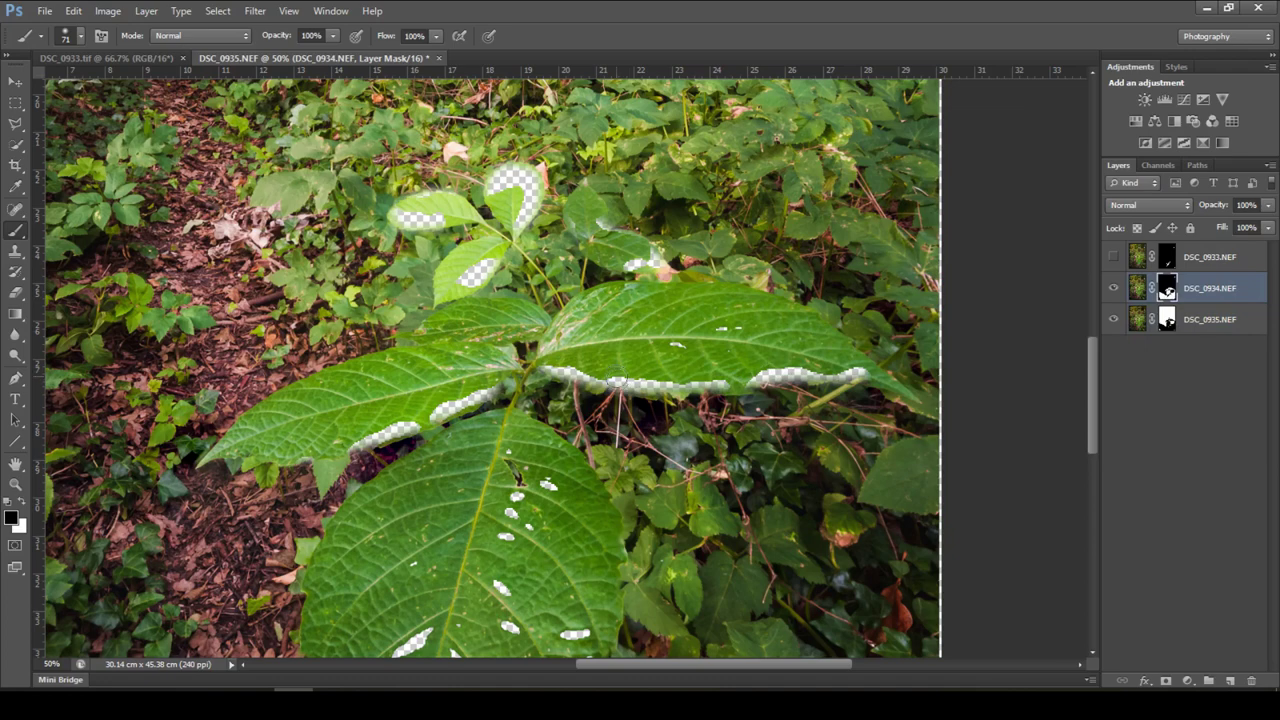
key("x")
- Paint white over the gaps along the upper leaf edges, the small leaf's top and the left big leaf's streak
left_click_drag(622, 384, 688, 386)
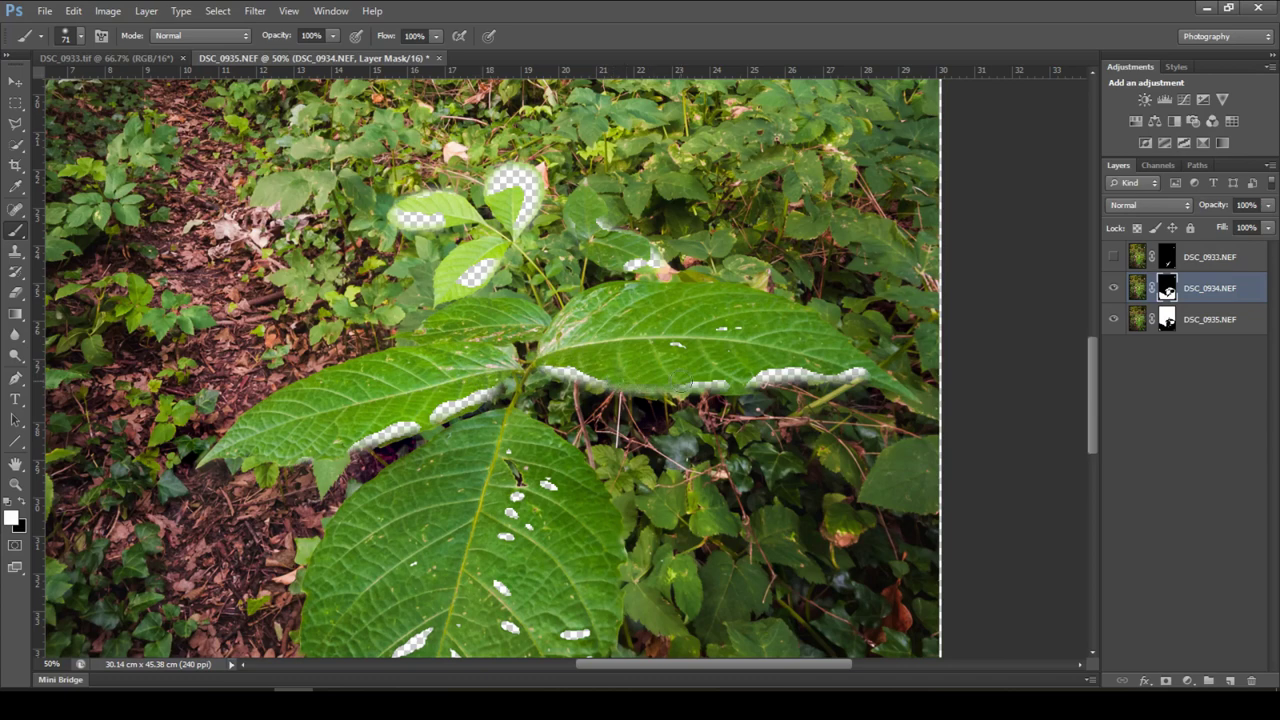
left_click_drag(600, 376, 552, 372)
mouse_move(670, 388)
left_mouse_down()
mouse_move(855, 372)
mouse_move(792, 378)
mouse_move(748, 360)
left_mouse_up()
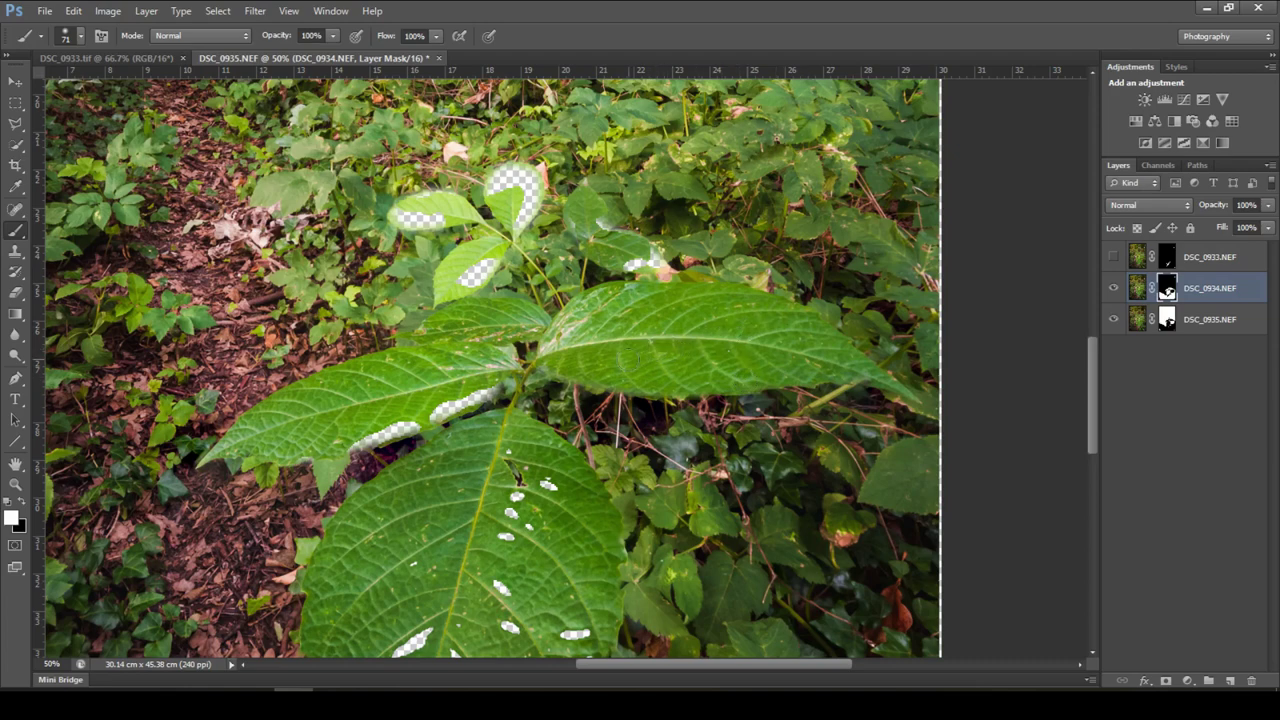
mouse_move(532, 178)
left_mouse_down()
mouse_move(509, 177)
mouse_move(497, 194)
mouse_move(523, 190)
mouse_move(524, 211)
mouse_move(527, 186)
mouse_move(530, 201)
mouse_move(462, 284)
mouse_move(496, 249)
mouse_move(473, 267)
mouse_move(466, 218)
mouse_move(398, 213)
mouse_move(449, 199)
left_mouse_up()
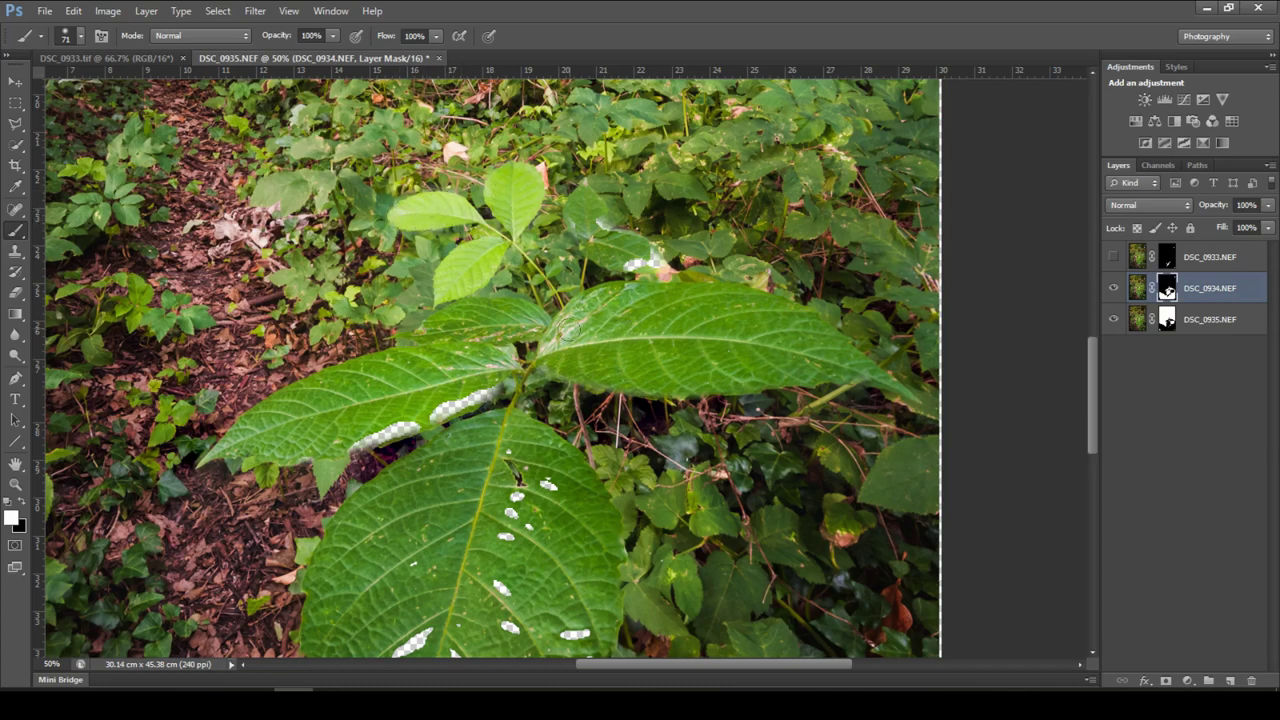
left_click_drag(482, 390, 355, 452)
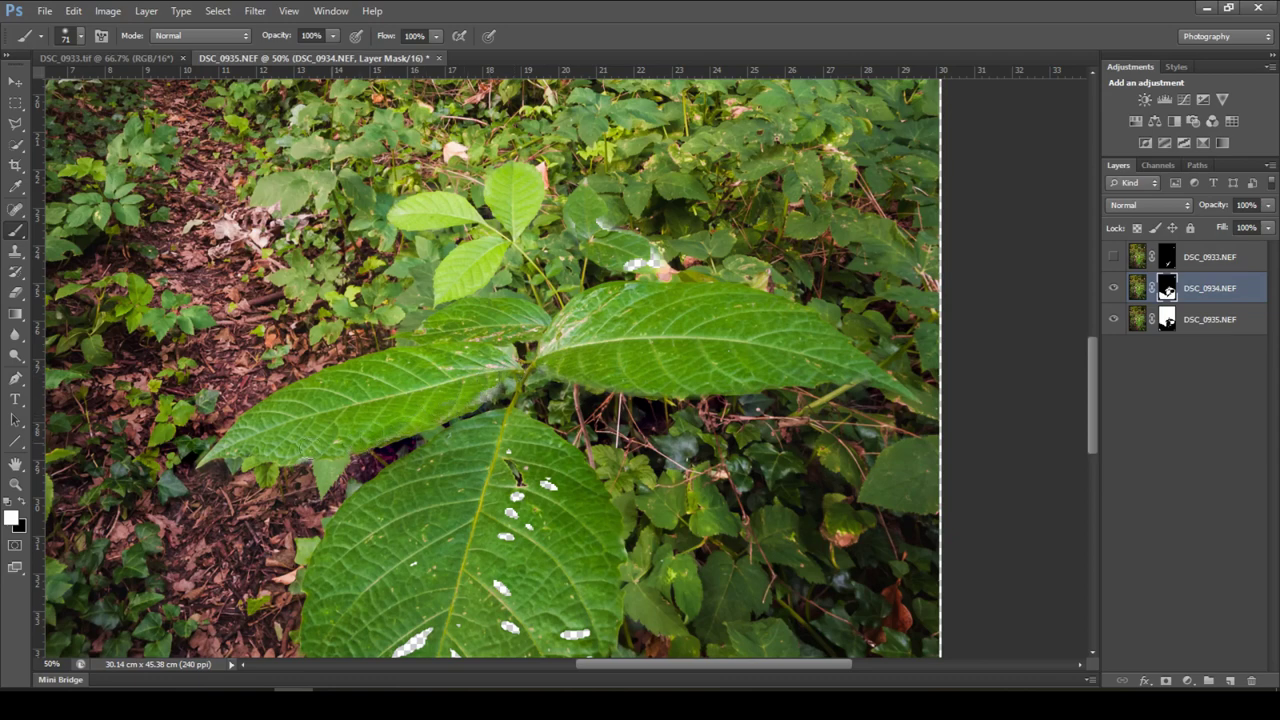
- At 200% zoom, paint white to close the leaf-edge gap and the holes near the big leaf's midrib
key("z")
left_click(368, 450)
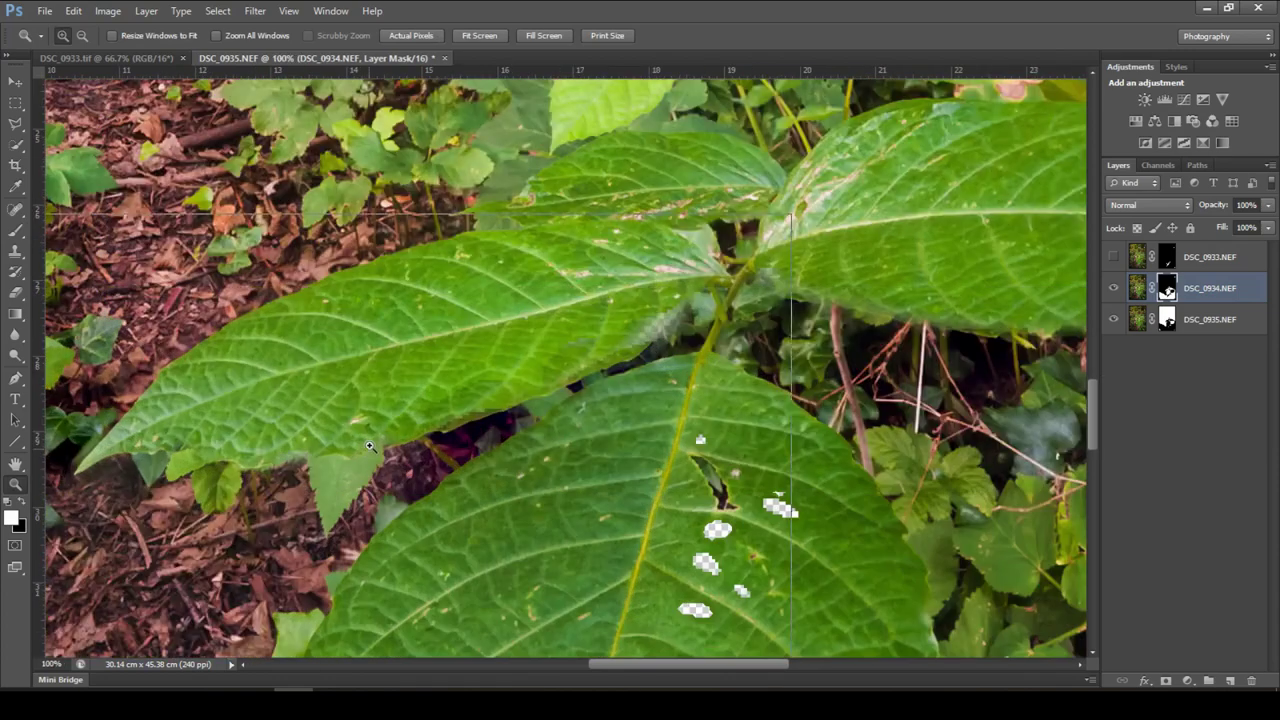
left_click(368, 450)
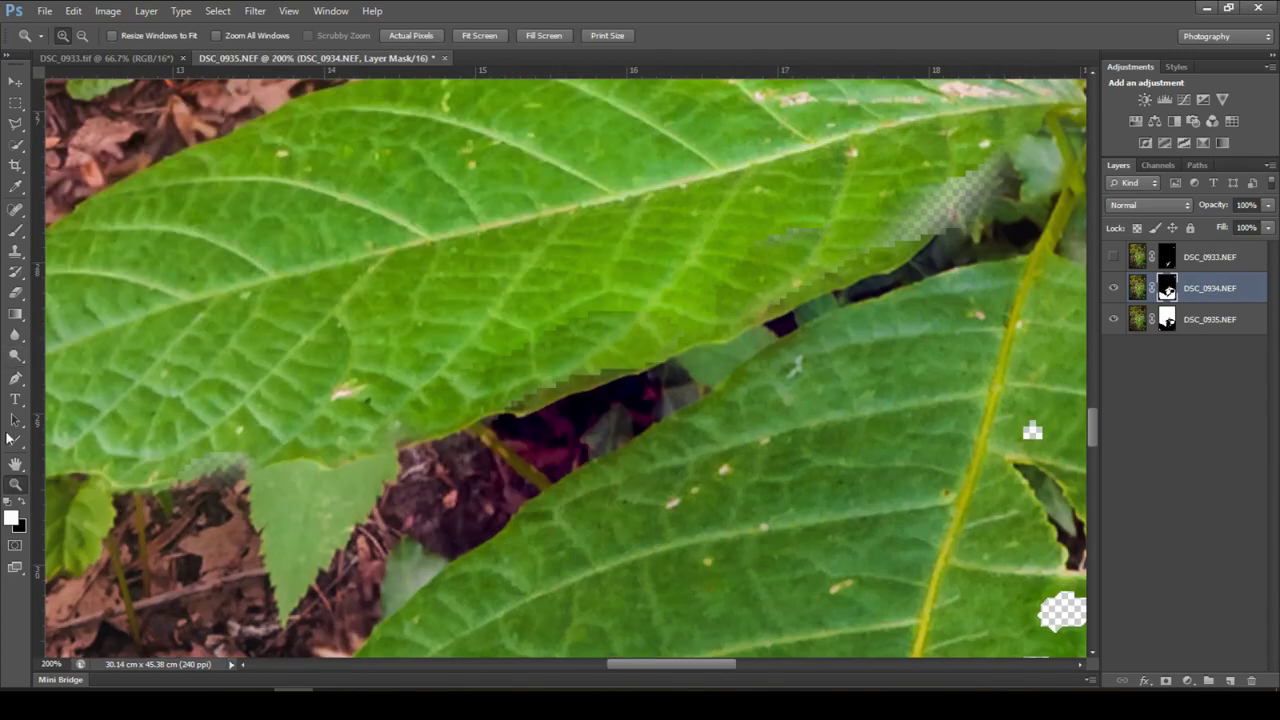
left_click(15, 230)
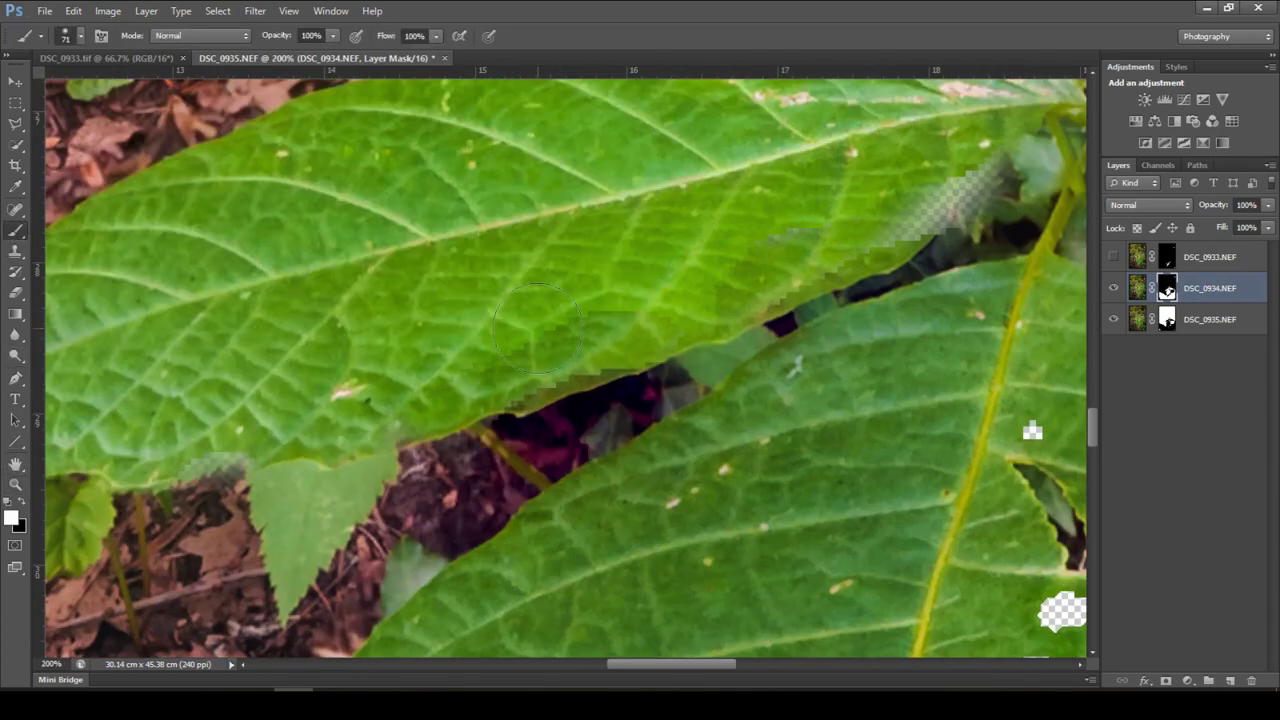
scroll(505, 330, "down", 1)
mouse_move(243, 388)
left_mouse_down()
mouse_move(367, 334)
mouse_move(336, 348)
left_mouse_up()
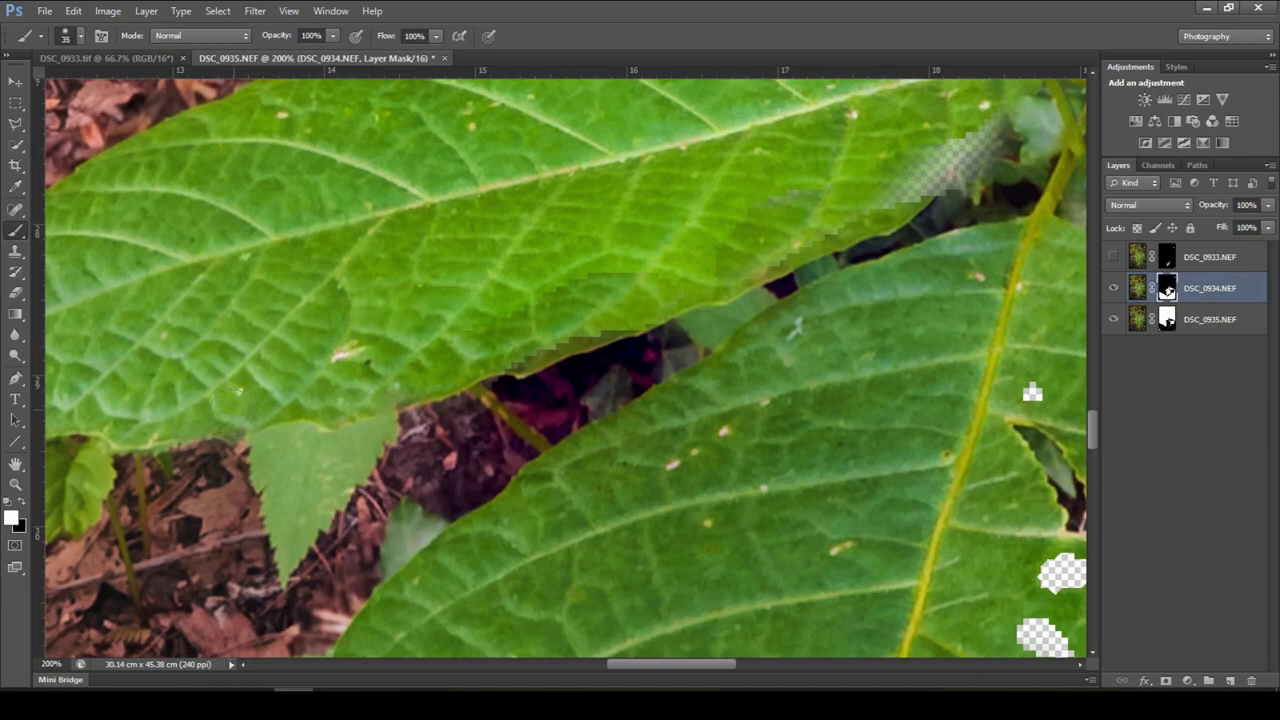
left_click_drag(910, 185, 598, 386)
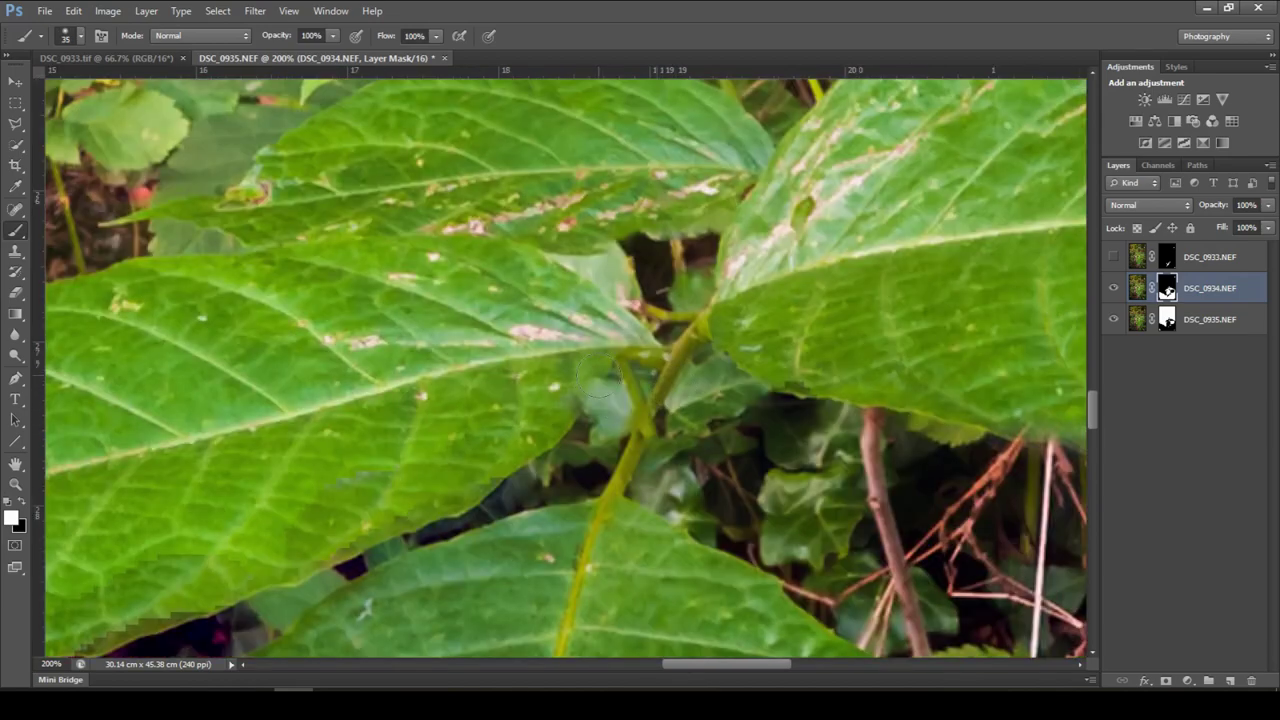
left_click_drag(733, 657, 836, 647)
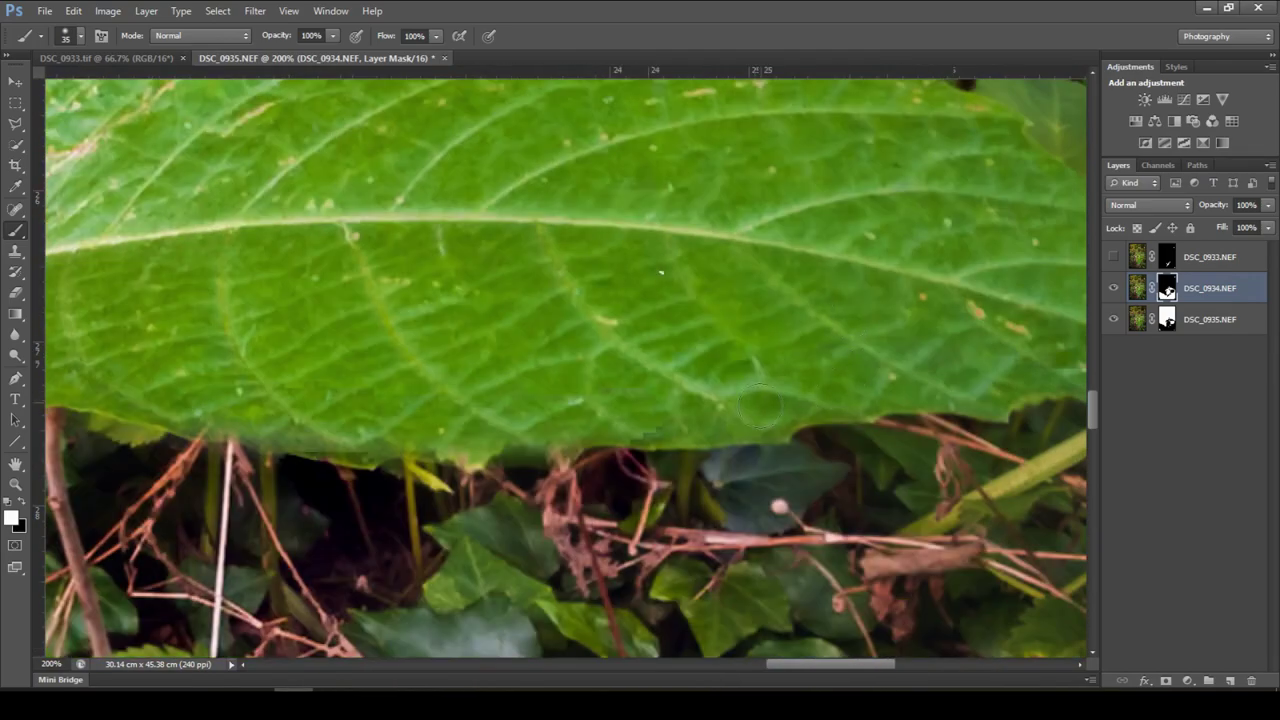
mouse_move(727, 432)
left_mouse_down()
mouse_move(435, 439)
mouse_move(536, 457)
mouse_move(627, 450)
mouse_move(542, 452)
mouse_move(508, 472)
mouse_move(389, 459)
mouse_move(346, 435)
mouse_move(333, 454)
mouse_move(200, 438)
left_mouse_up()
key("z")
key("ctrl+minus")
key("ctrl+minus")
left_click(15, 231)
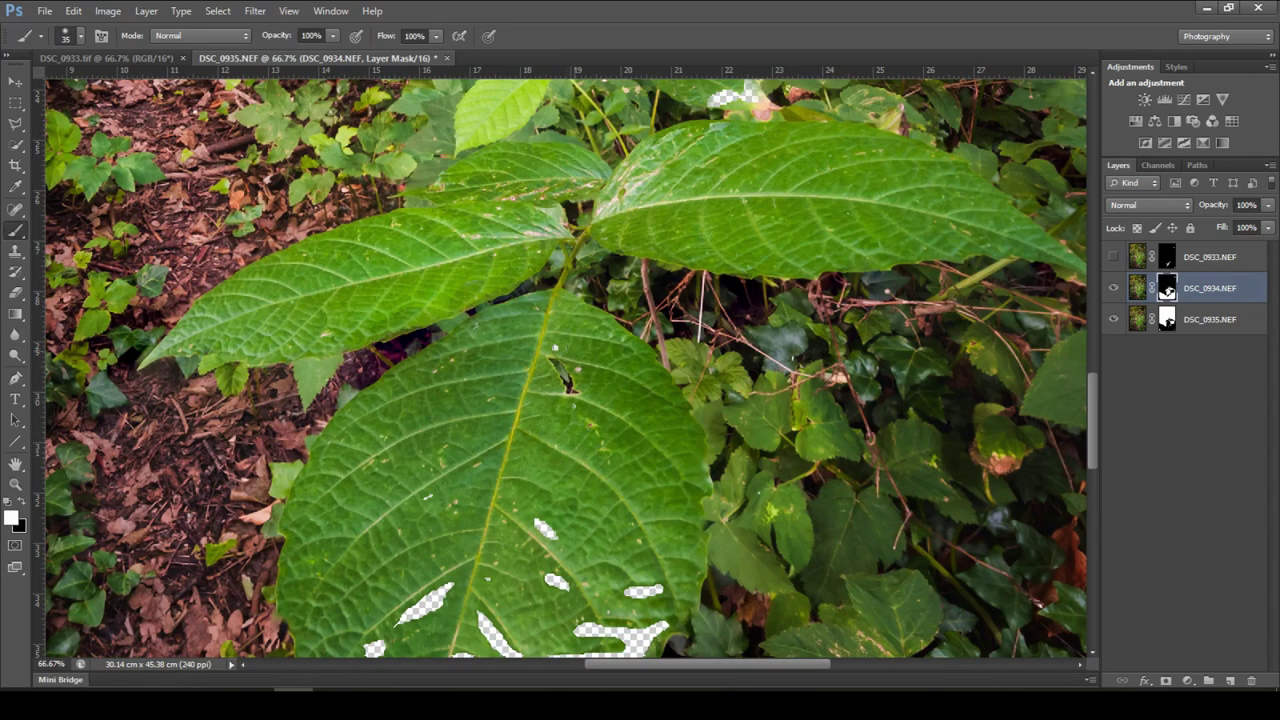
- Enlarge the brush to 113 and paint black over the big lower leaf on the DSC_0934 mask
scroll(567, 370, "down", 5)
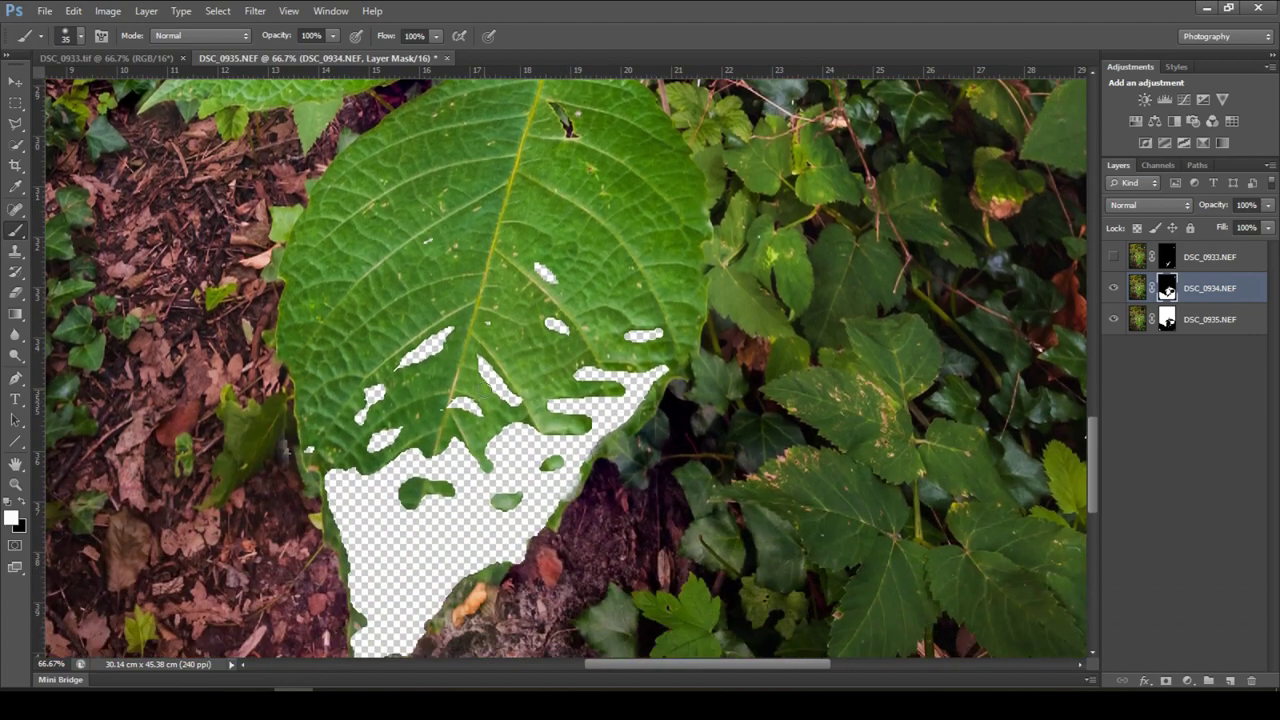
scroll(548, 386, "down", 2)
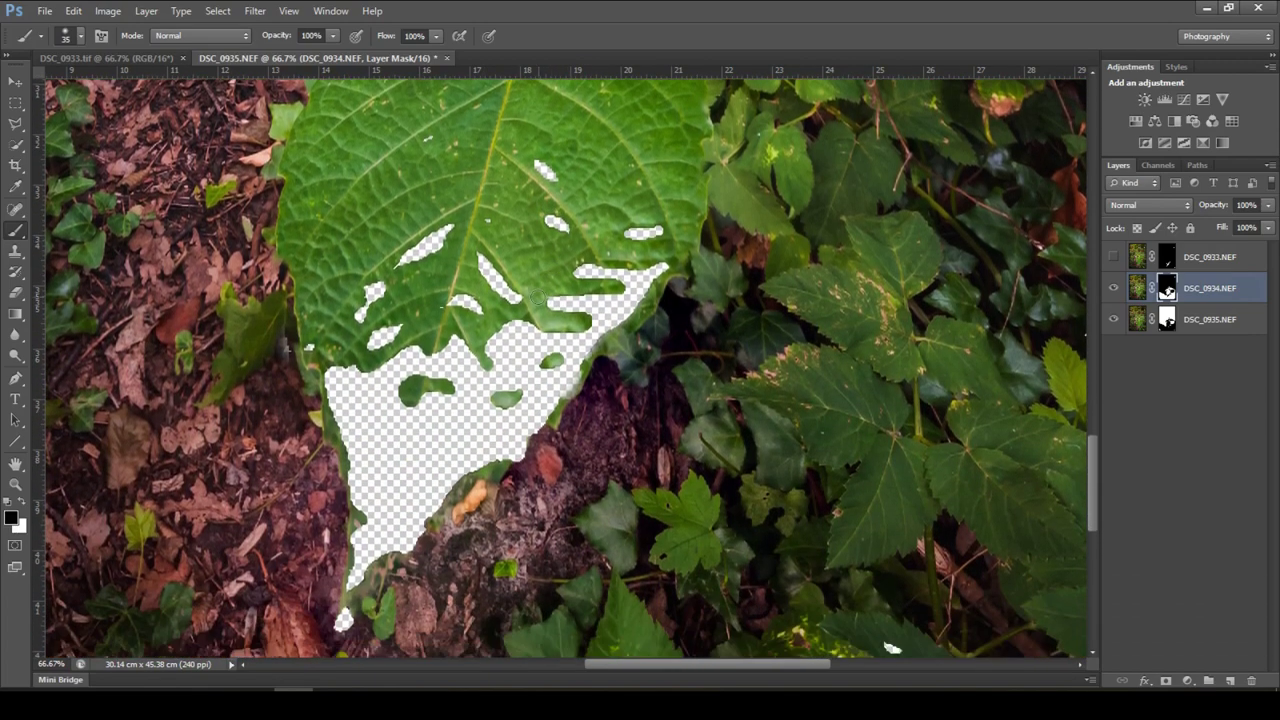
left_click_drag(502, 298, 555, 298, "alt")
left_click_drag(438, 290, 425, 235)
mouse_move(396, 303)
left_mouse_down()
mouse_move(353, 298)
mouse_move(323, 234)
mouse_move(386, 314)
mouse_move(478, 313)
mouse_move(508, 233)
mouse_move(464, 193)
left_mouse_up()
mouse_move(557, 198)
left_mouse_down()
mouse_move(621, 267)
mouse_move(650, 222)
mouse_move(668, 233)
mouse_move(667, 278)
mouse_move(510, 279)
mouse_move(530, 227)
mouse_move(527, 262)
mouse_move(497, 212)
mouse_move(536, 216)
mouse_move(468, 270)
mouse_move(352, 327)
mouse_move(352, 364)
mouse_move(309, 249)
mouse_move(336, 311)
mouse_move(324, 401)
mouse_move(341, 520)
mouse_move(368, 518)
mouse_move(345, 593)
mouse_move(387, 553)
mouse_move(517, 343)
mouse_move(524, 374)
mouse_move(419, 405)
mouse_move(498, 390)
mouse_move(615, 330)
mouse_move(642, 277)
mouse_move(648, 323)
left_mouse_up()
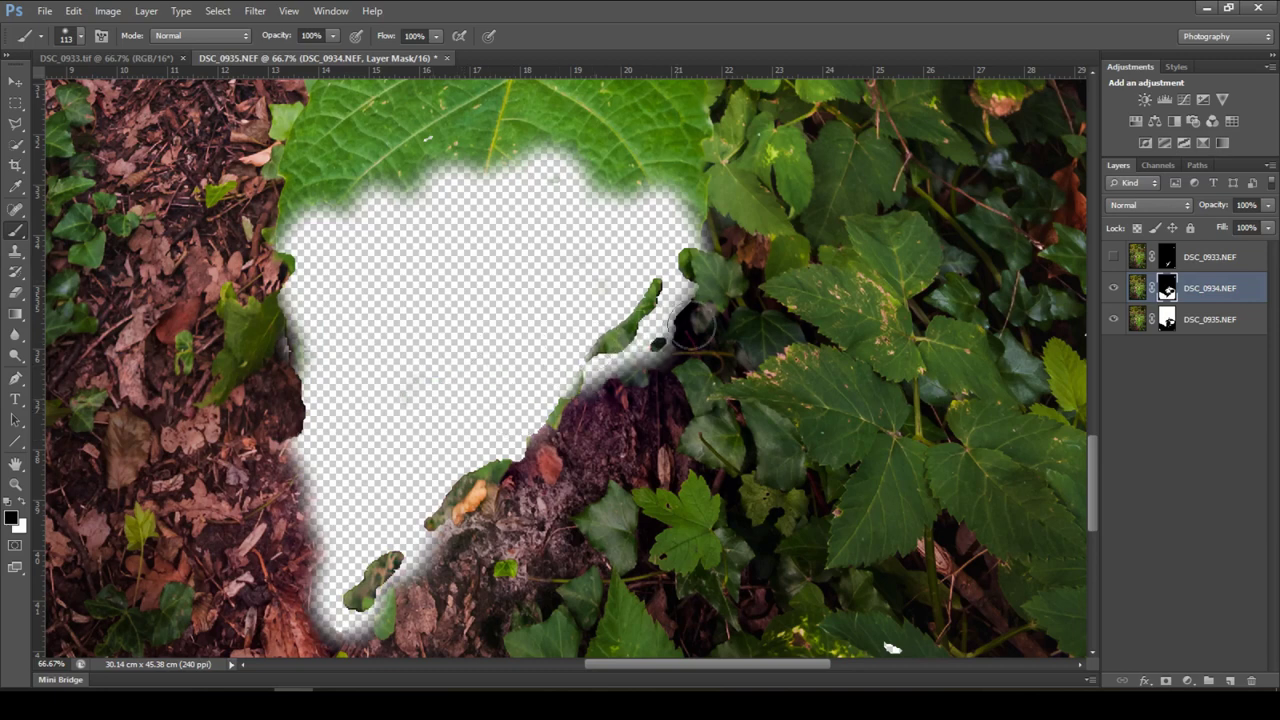
- Paint out the leftover green leaf fragment on the DSC_0935.NEF mask, then target DSC_0933.NEF's mask
left_click(1210, 320)
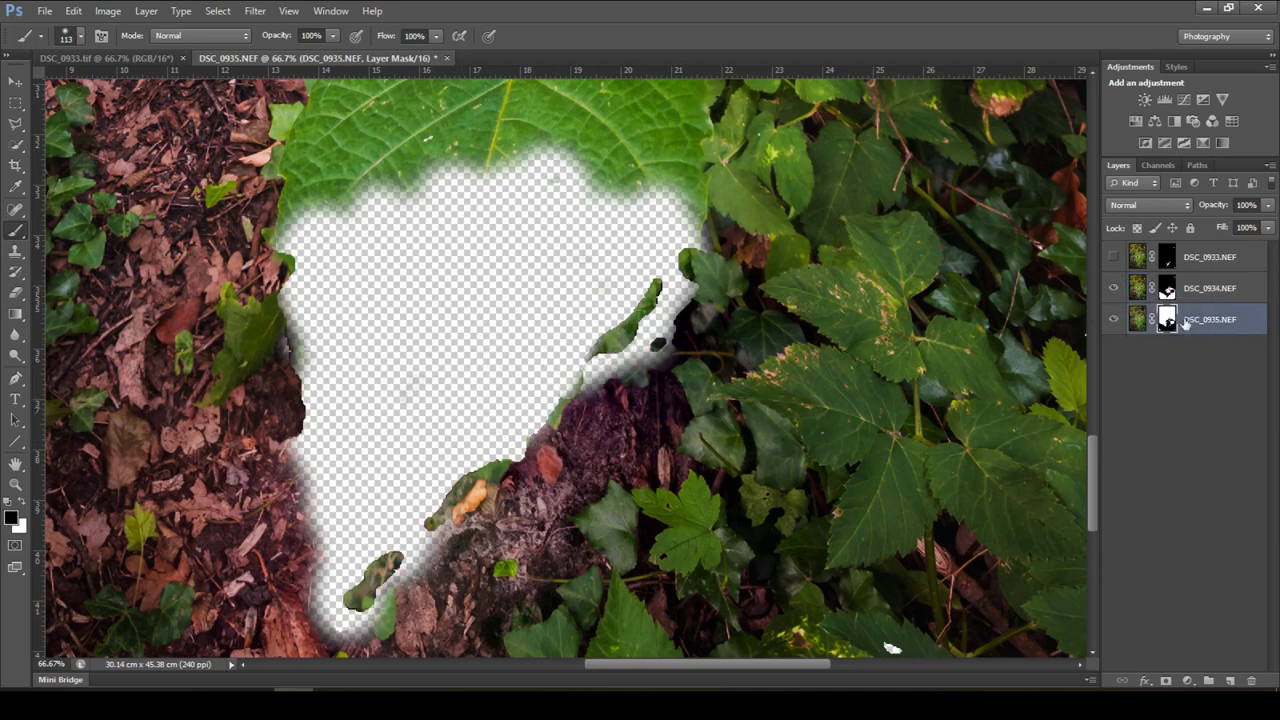
mouse_move(585, 308)
left_mouse_down()
mouse_move(640, 318)
mouse_move(651, 266)
mouse_move(671, 246)
mouse_move(686, 318)
mouse_move(449, 470)
mouse_move(356, 598)
mouse_move(398, 525)
left_mouse_up()
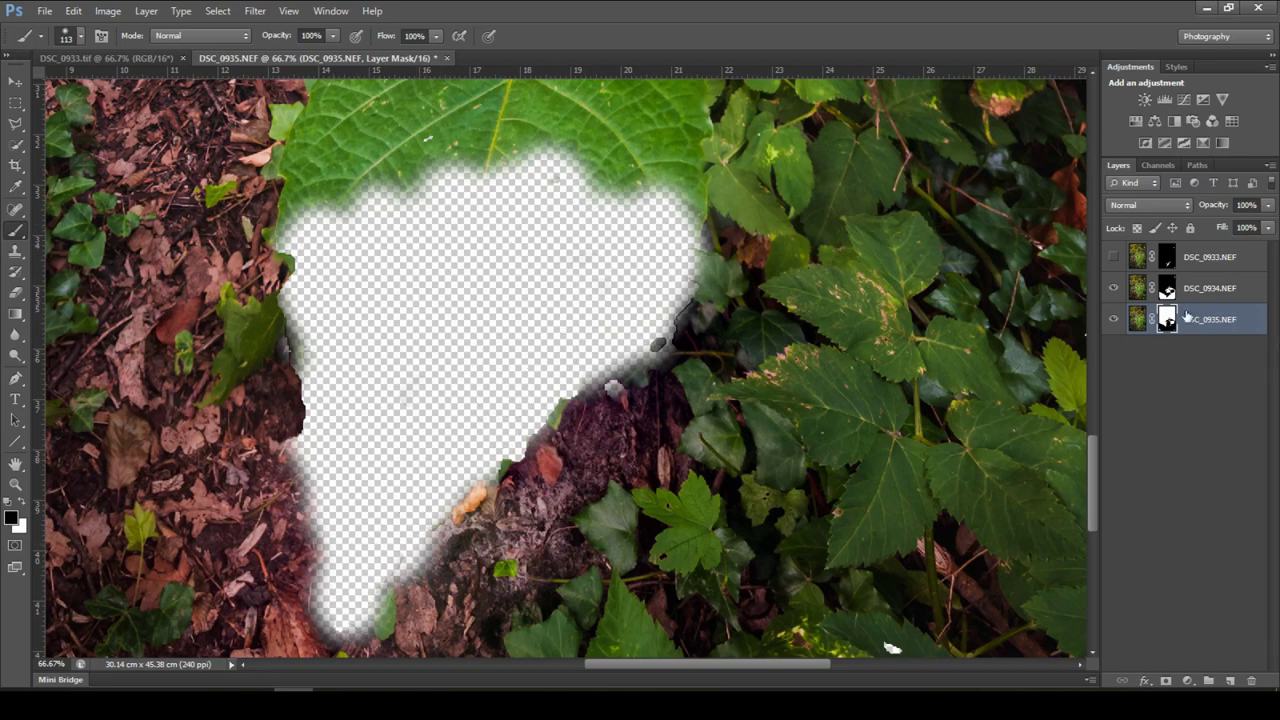
left_click(1168, 258)
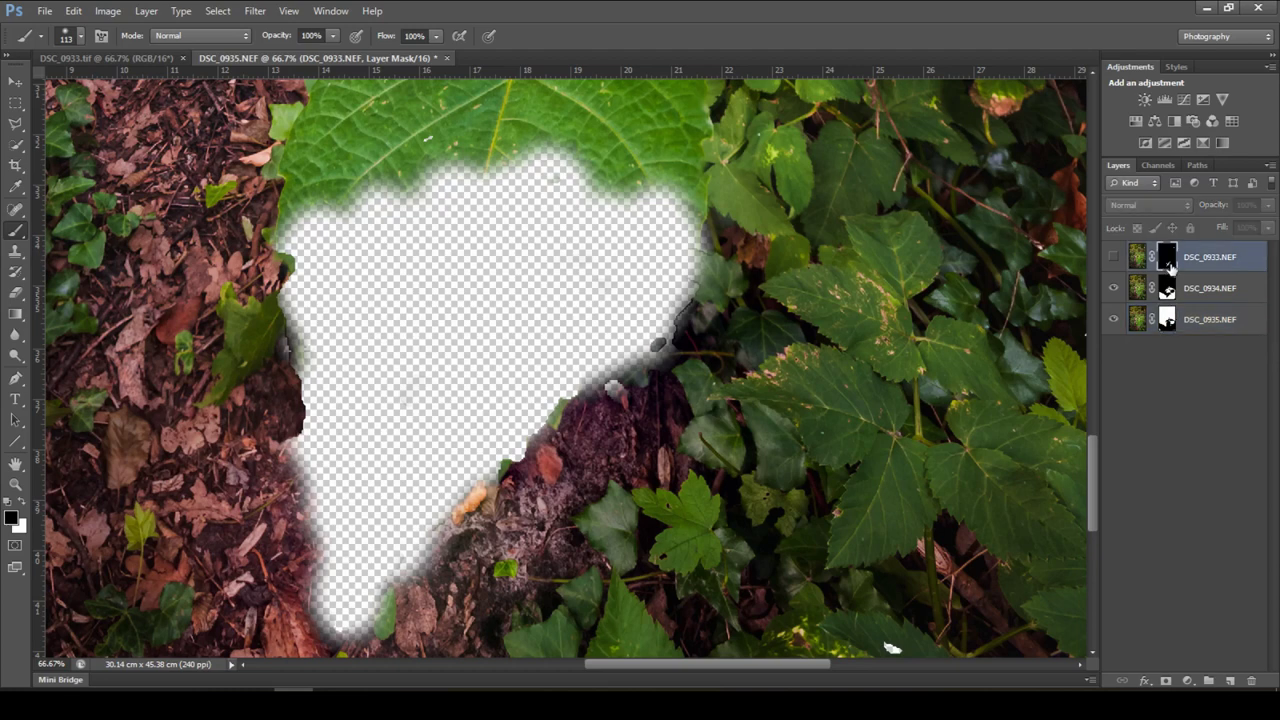
- Show DSC_0933.NEF and paint white on its mask to reveal the sharp lower leaf
left_click(1114, 258)
key("x")
mouse_move(405, 380)
left_mouse_down()
mouse_move(487, 345)
mouse_move(494, 263)
mouse_move(450, 268)
mouse_move(432, 255)
mouse_move(447, 198)
mouse_move(412, 185)
mouse_move(347, 225)
mouse_move(322, 280)
mouse_move(315, 207)
mouse_move(300, 243)
mouse_move(327, 325)
mouse_move(302, 307)
mouse_move(337, 322)
mouse_move(357, 365)
mouse_move(482, 265)
mouse_move(507, 178)
mouse_move(512, 215)
mouse_move(450, 262)
mouse_move(377, 200)
mouse_move(517, 162)
mouse_move(582, 238)
mouse_move(612, 245)
mouse_move(547, 378)
mouse_move(482, 415)
mouse_move(462, 480)
mouse_move(472, 488)
mouse_move(437, 500)
mouse_move(407, 555)
mouse_move(362, 580)
mouse_move(352, 610)
mouse_move(397, 495)
mouse_move(372, 500)
mouse_move(337, 370)
mouse_move(322, 400)
mouse_move(341, 518)
left_mouse_up()
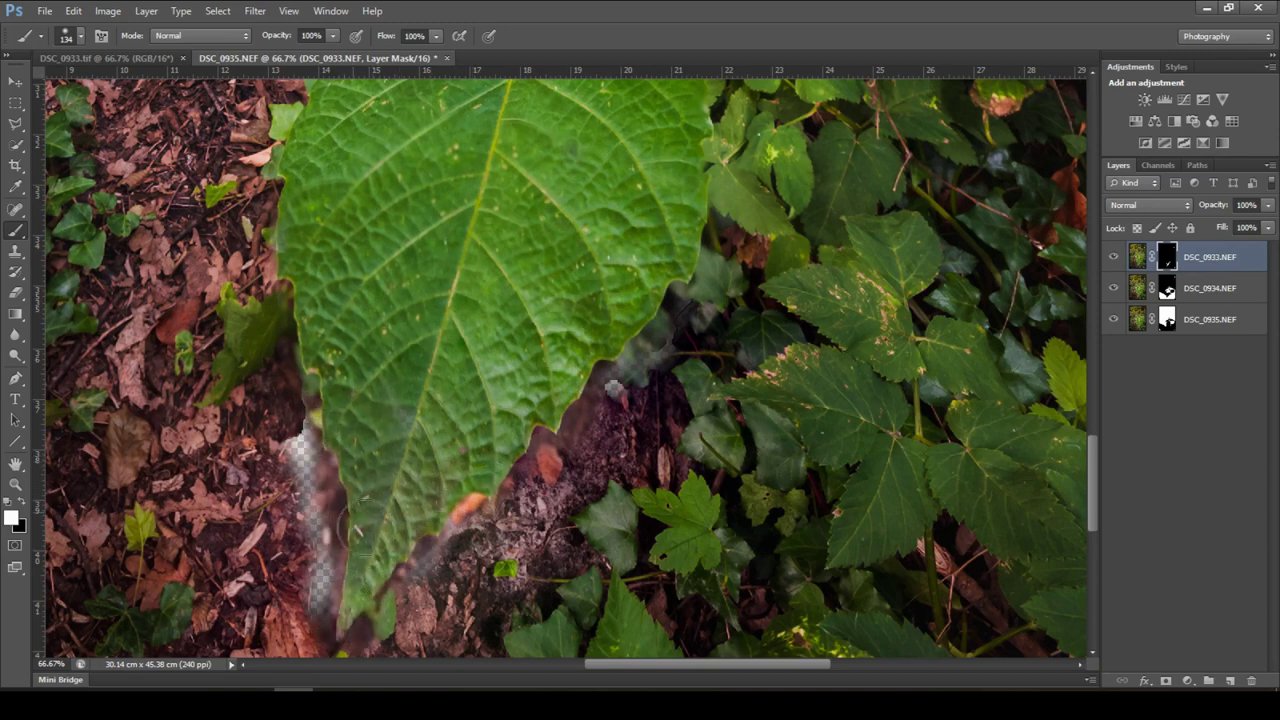
scroll(560, 290, "up", 2)
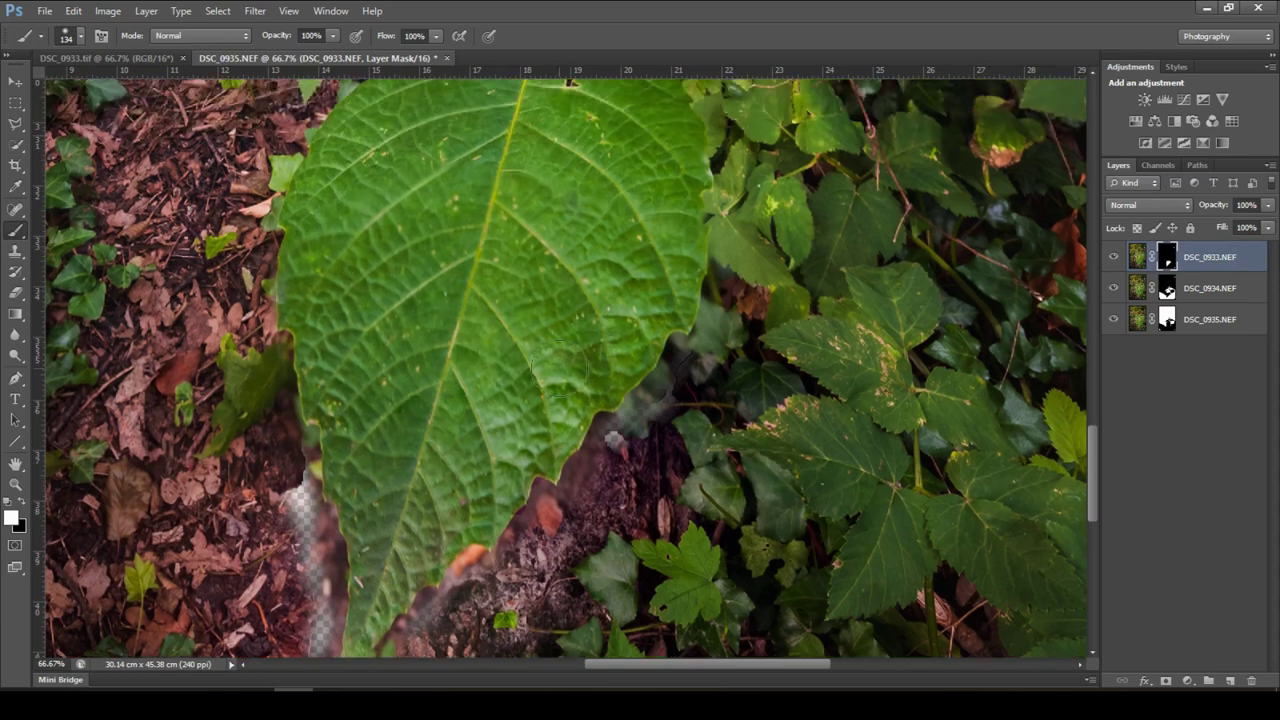
scroll(560, 366, "down", 4)
left_click_drag(588, 390, 571, 386)
- Hide a strip beside the leaf edge in black, touching up the strip on DSC_0935.NEF's mask
key("x")
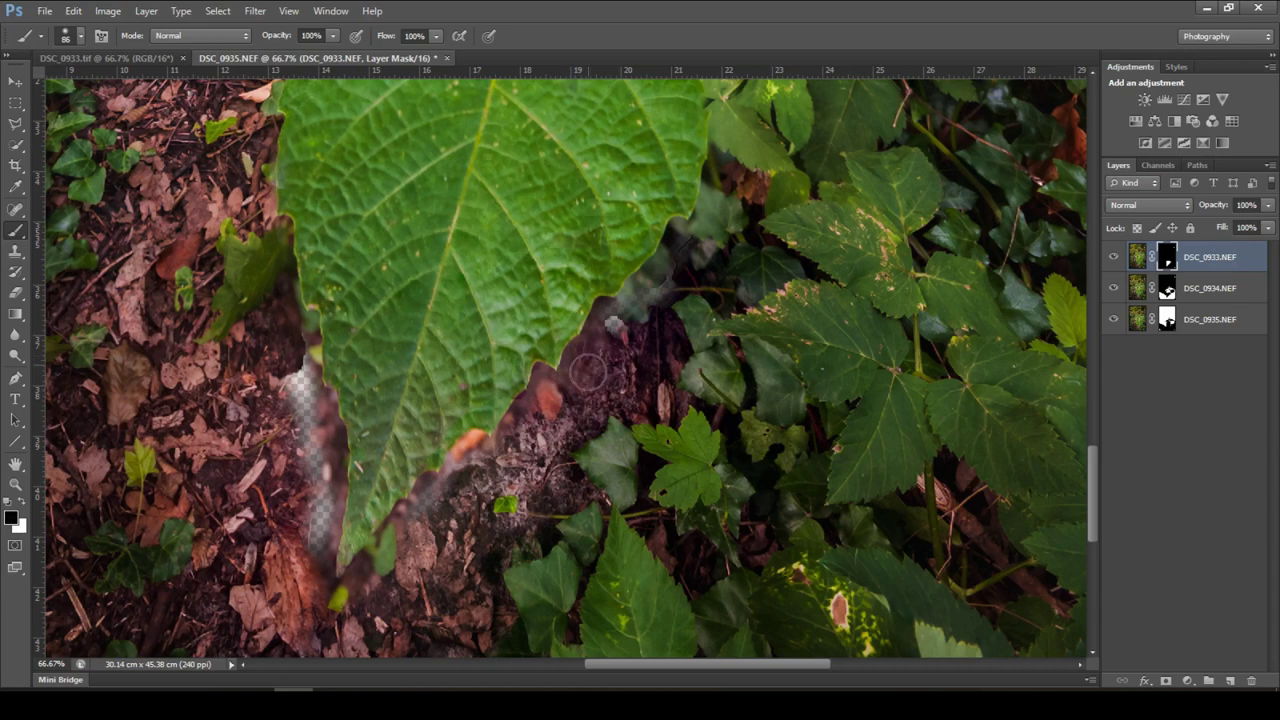
left_click_drag(600, 326, 660, 278)
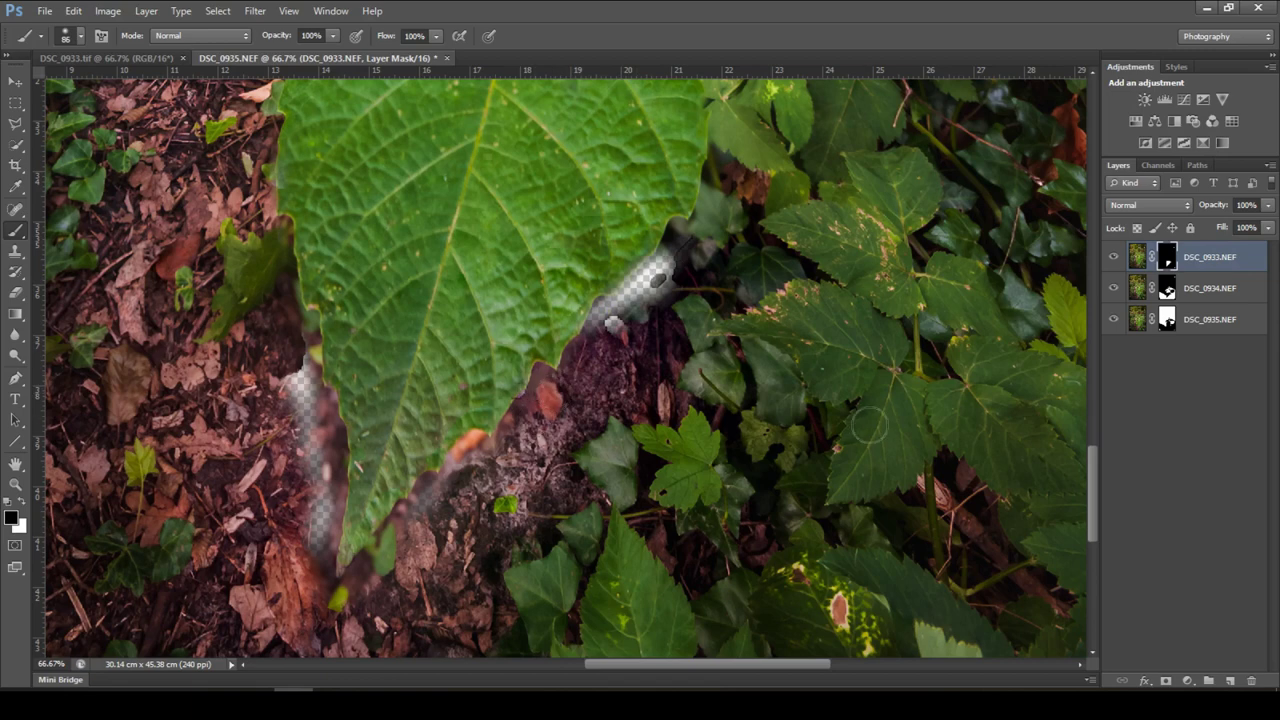
left_click(1165, 320)
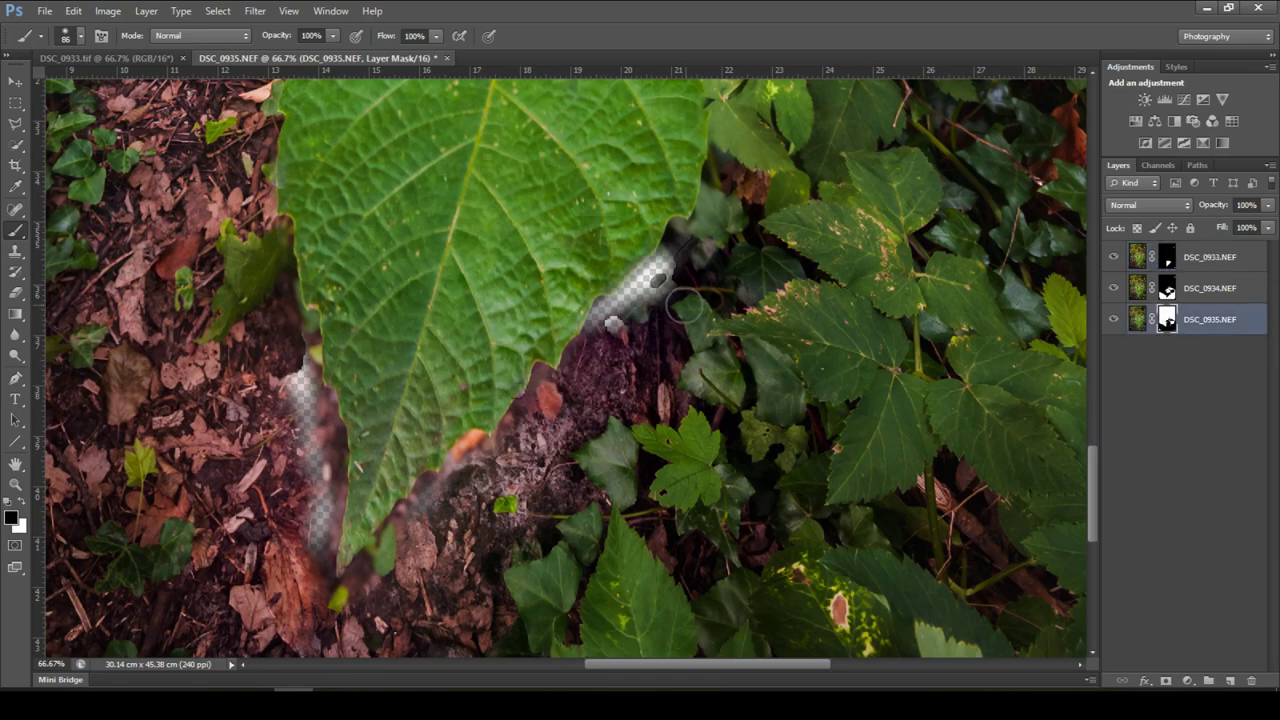
mouse_move(660, 290)
left_mouse_down()
mouse_move(685, 250)
mouse_move(677, 278)
mouse_move(689, 274)
mouse_move(651, 289)
mouse_move(649, 310)
mouse_move(669, 266)
mouse_move(613, 328)
left_mouse_up()
key("x")
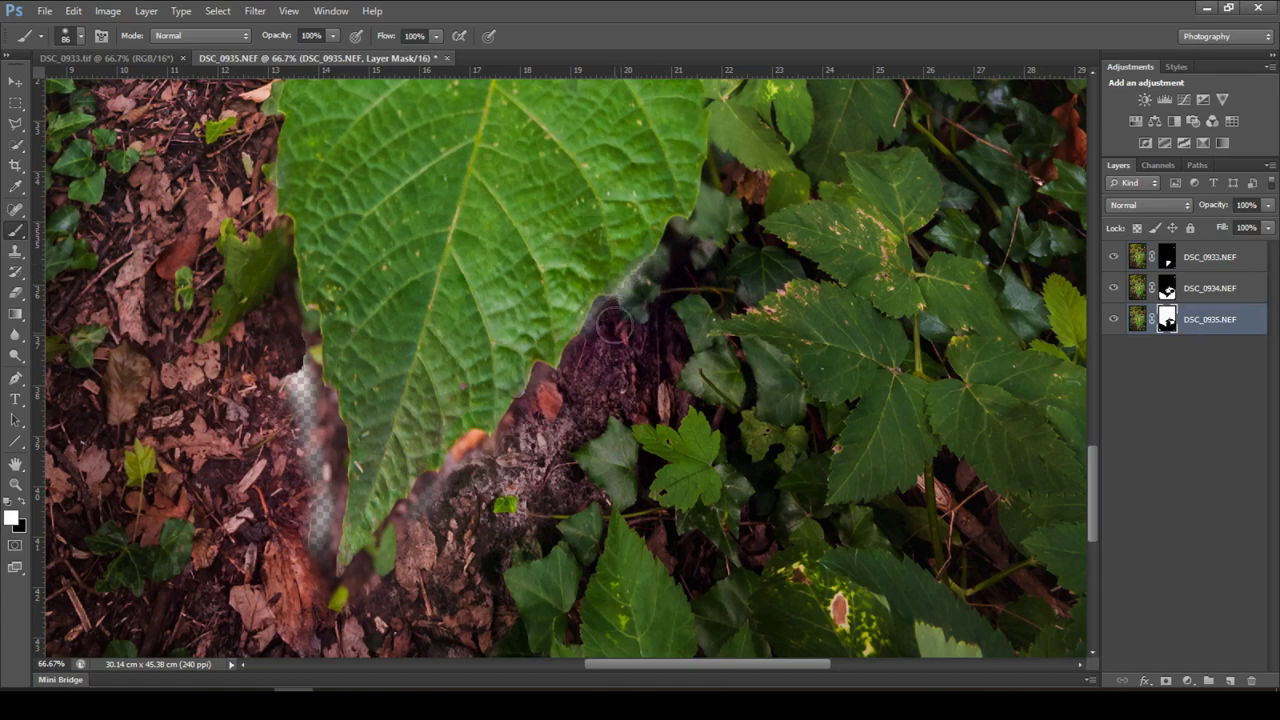
- Hide more of DSC_0933.NEF near the leaf tip and cover the remaining transparent gap
key("alt+period")
key("x")
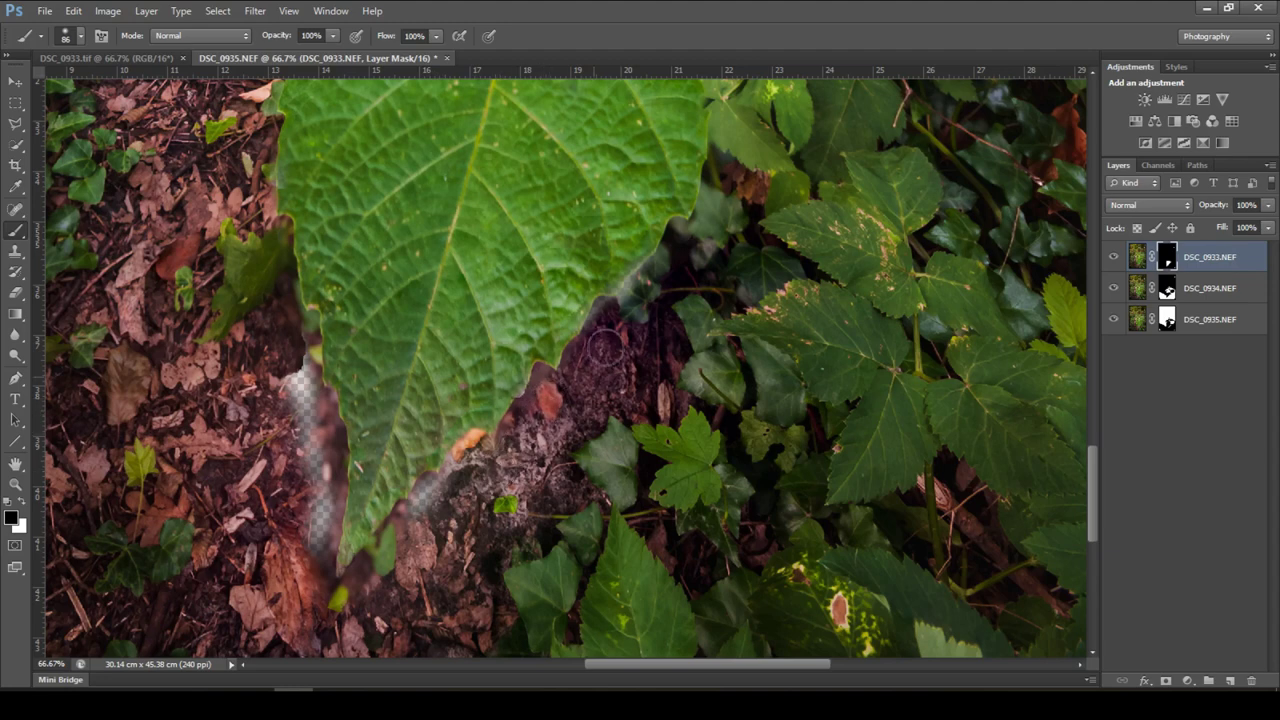
mouse_move(385, 547)
left_mouse_down()
mouse_move(375, 564)
mouse_move(390, 530)
left_mouse_up()
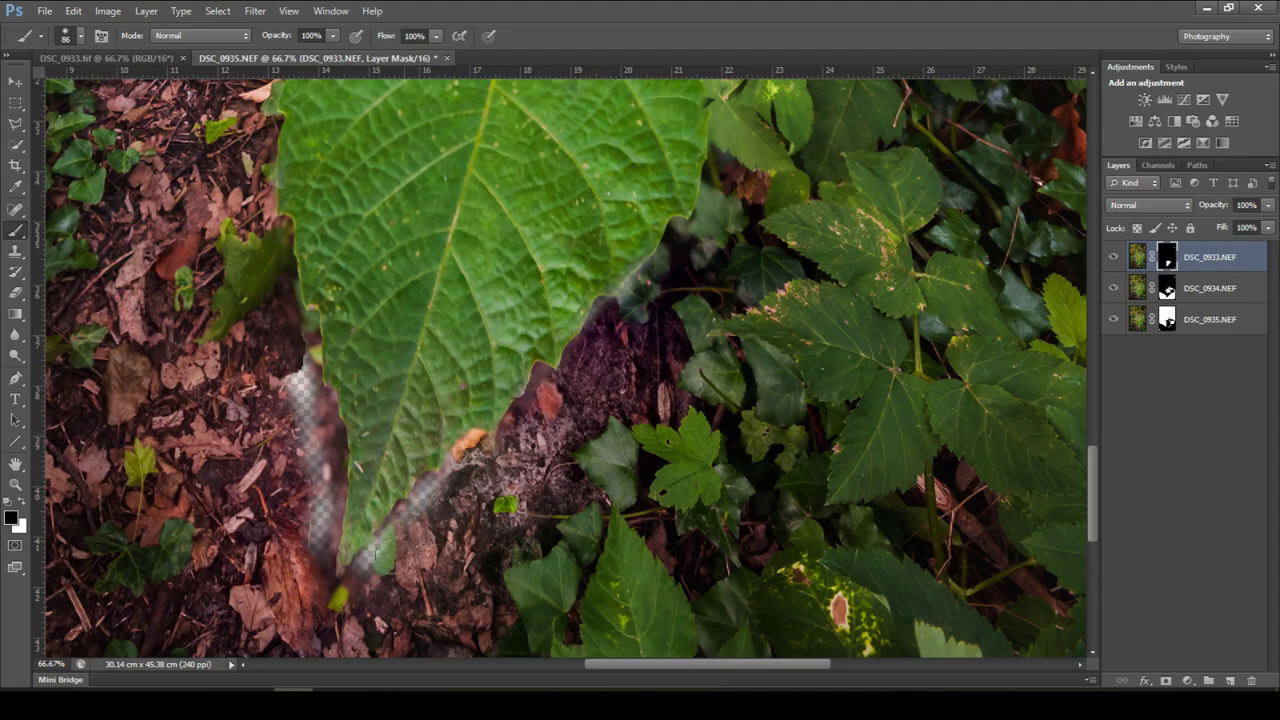
left_click(1162, 320)
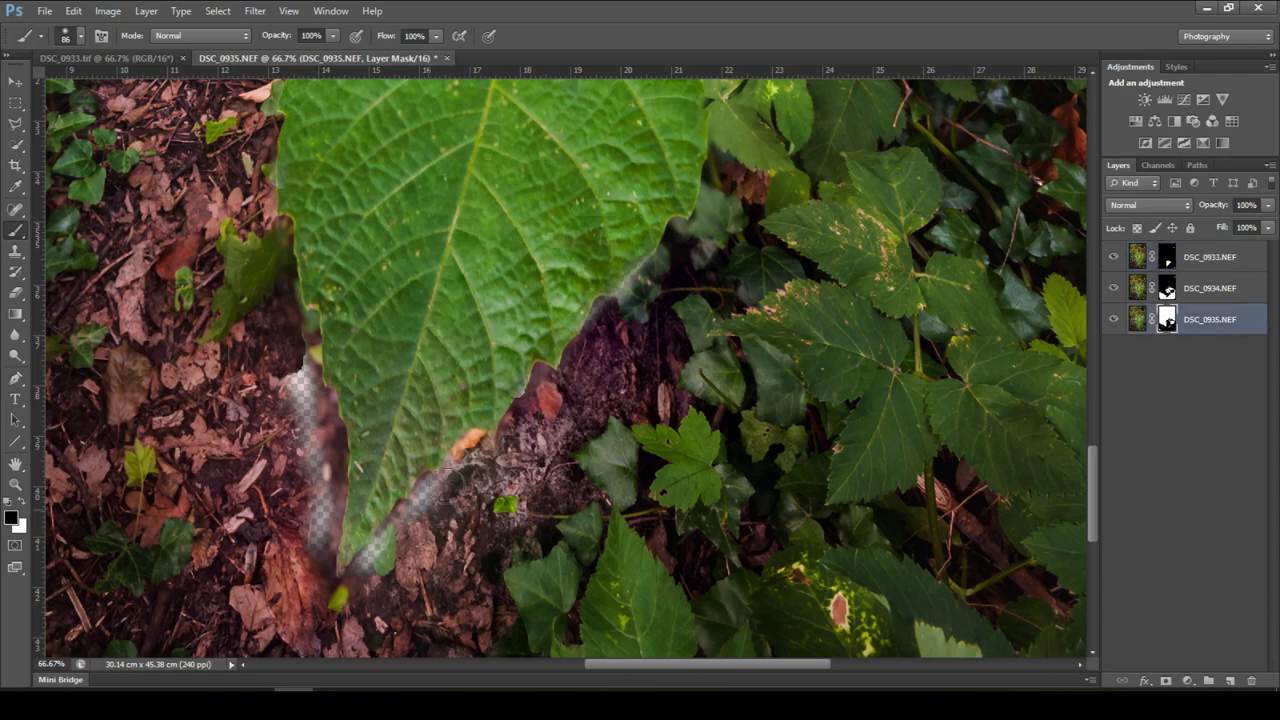
key("x")
key("ctrl+alt+z")
mouse_move(357, 329)
left_mouse_down()
mouse_move(369, 345)
mouse_move(352, 342)
left_mouse_up()
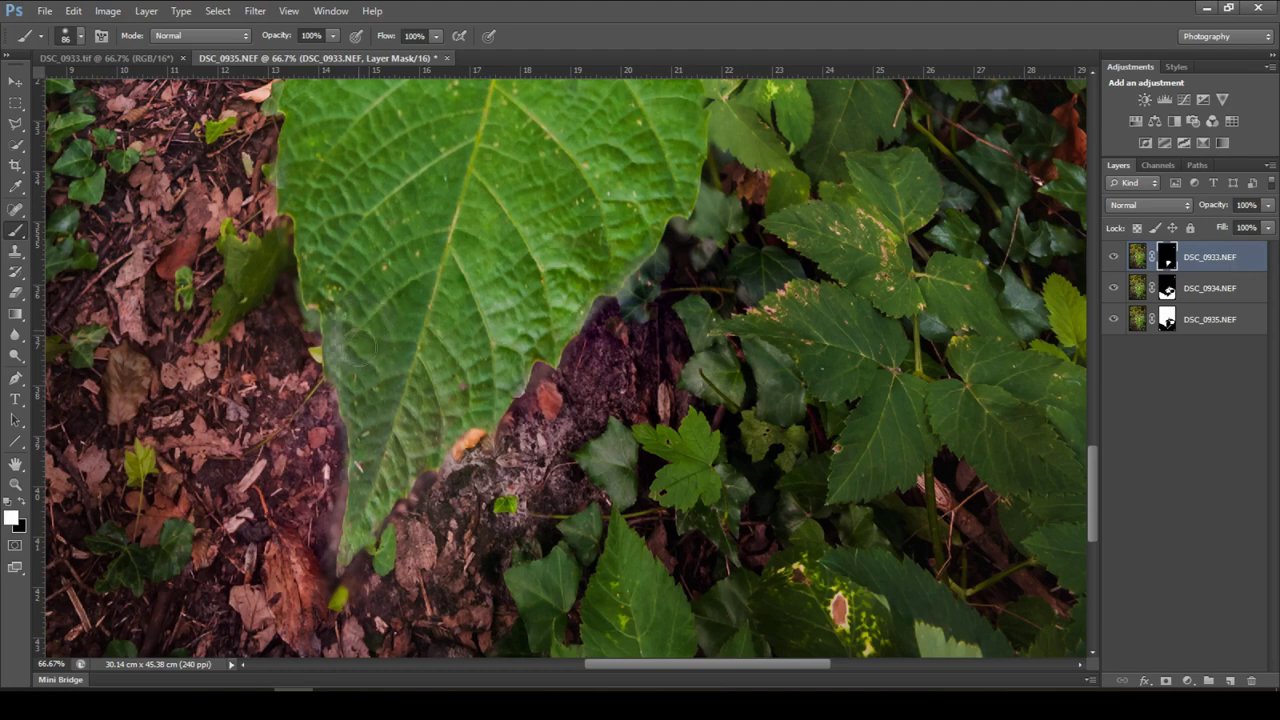